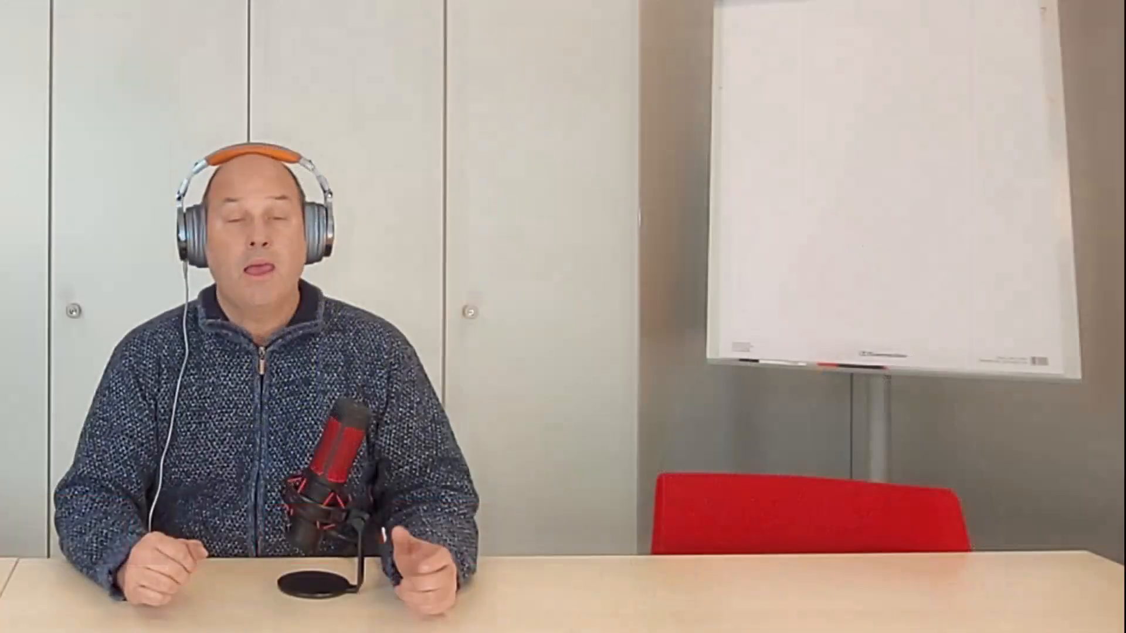
Step: Open RDC_Test.alyvix in the Alyvix Editor with alyvix_editor -f RDC_Test.alyvix
type("al")
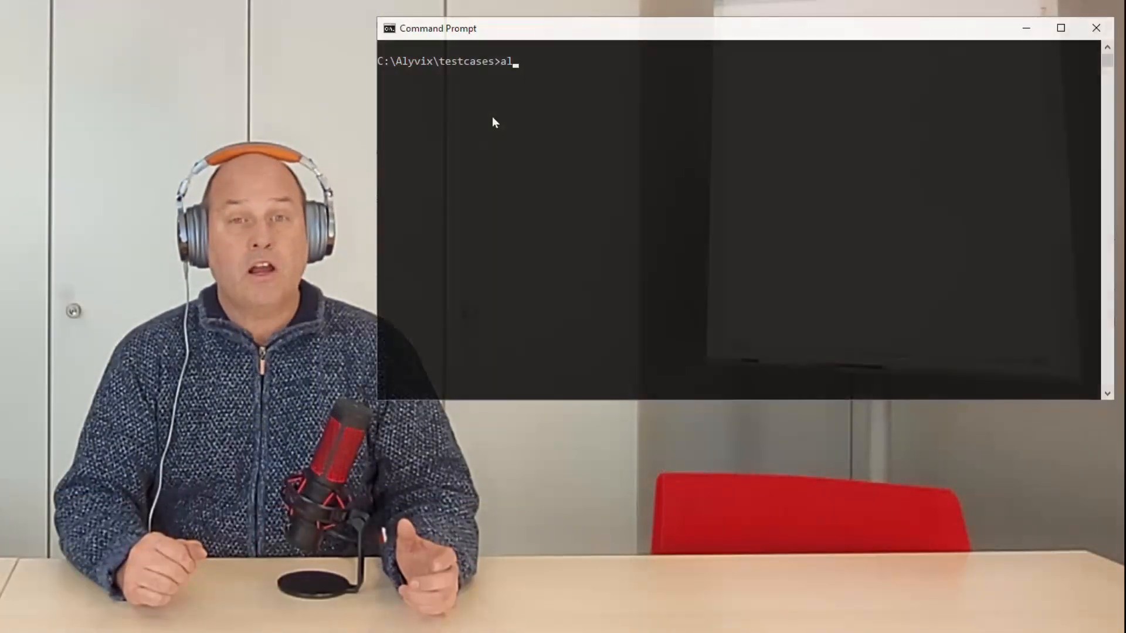
type("yvix_editor -f RDC_Test.")
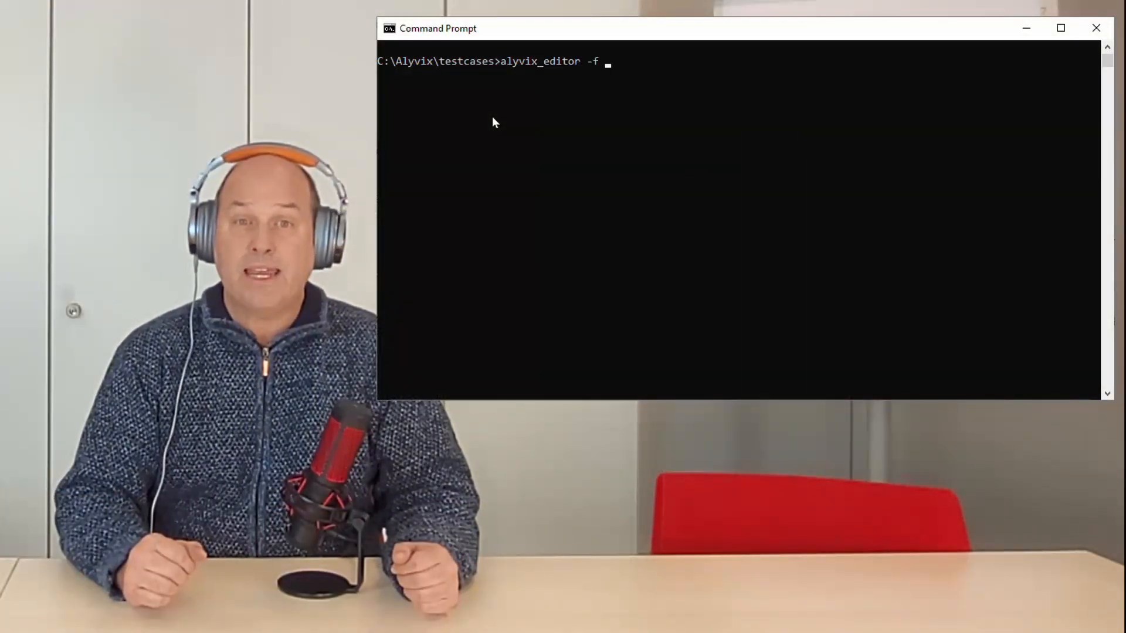
type("alyvix")
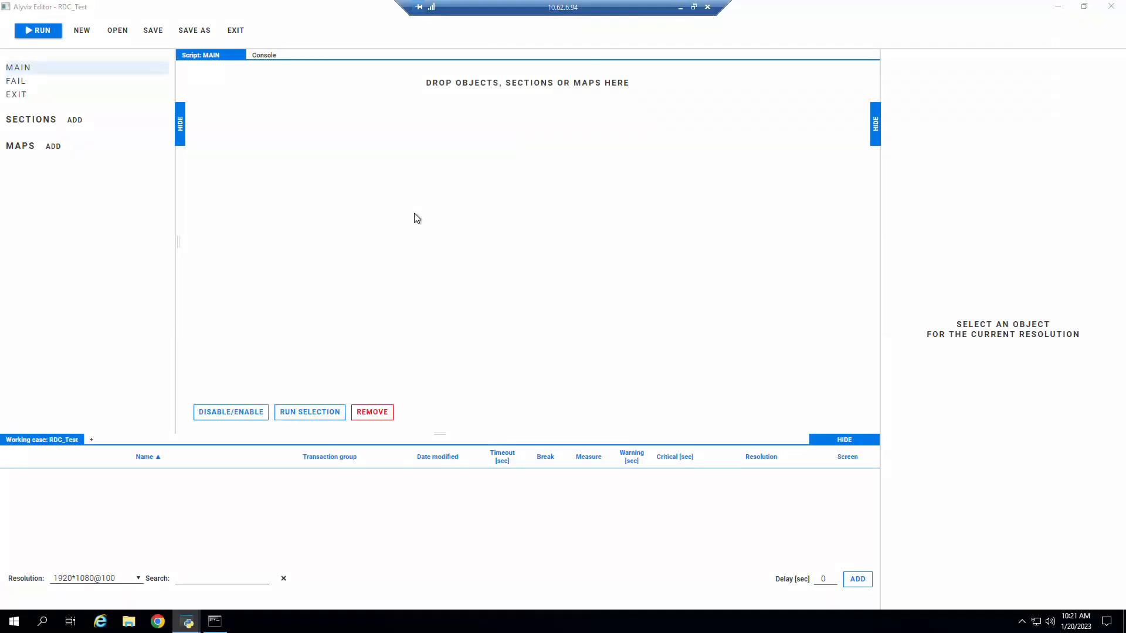
Step: Create a new object, with a 2-second delay, that launches mstsc.exe with AlyvixUser03.rdp as argument
left_click(831, 577)
left_click(830, 576)
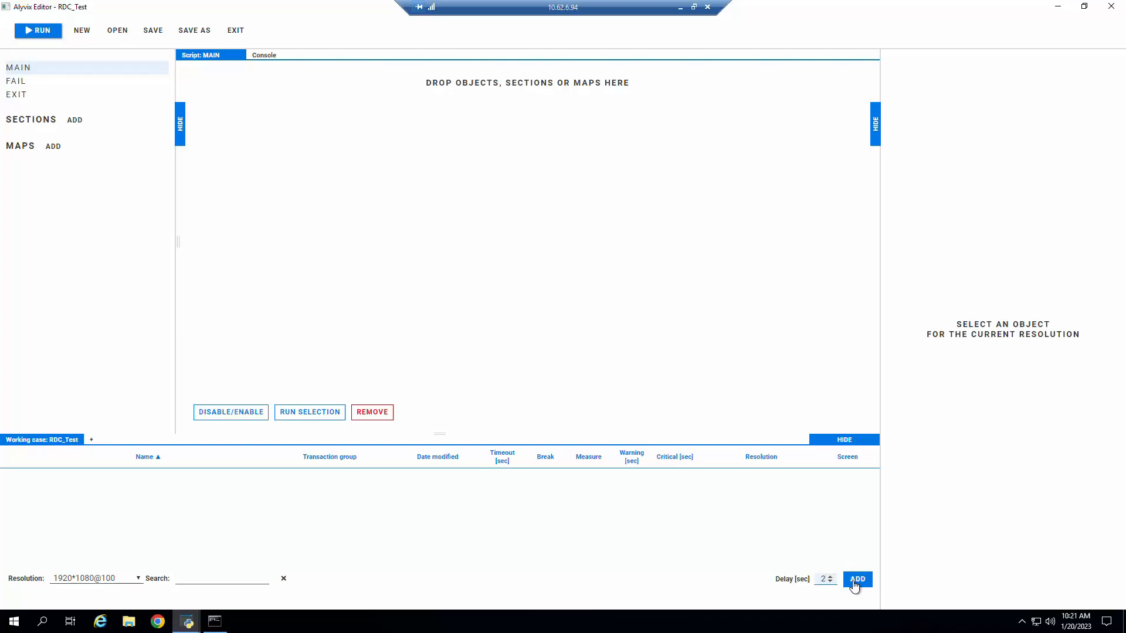
left_click(855, 580)
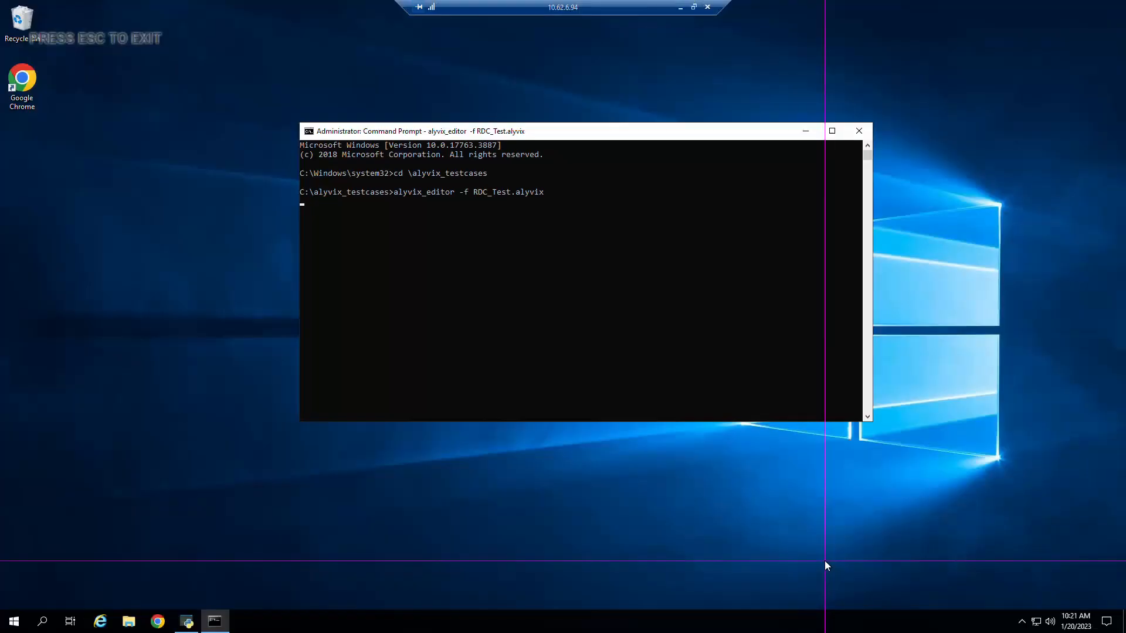
key("Escape")
left_click(926, 534)
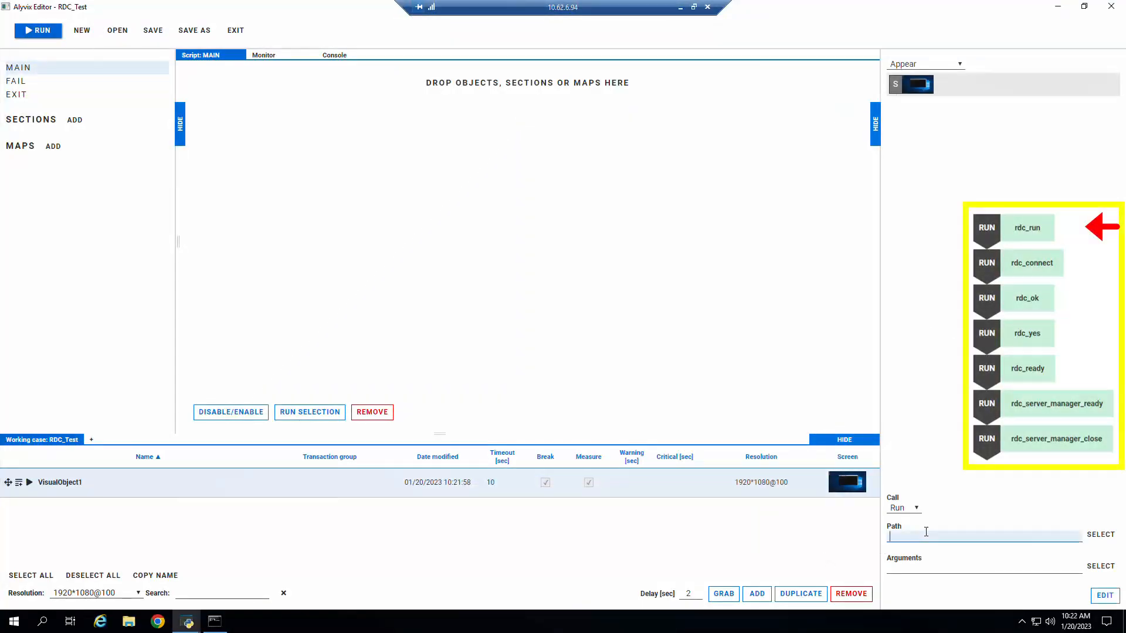
type("C:/Windows/System32/mstsc.exe")
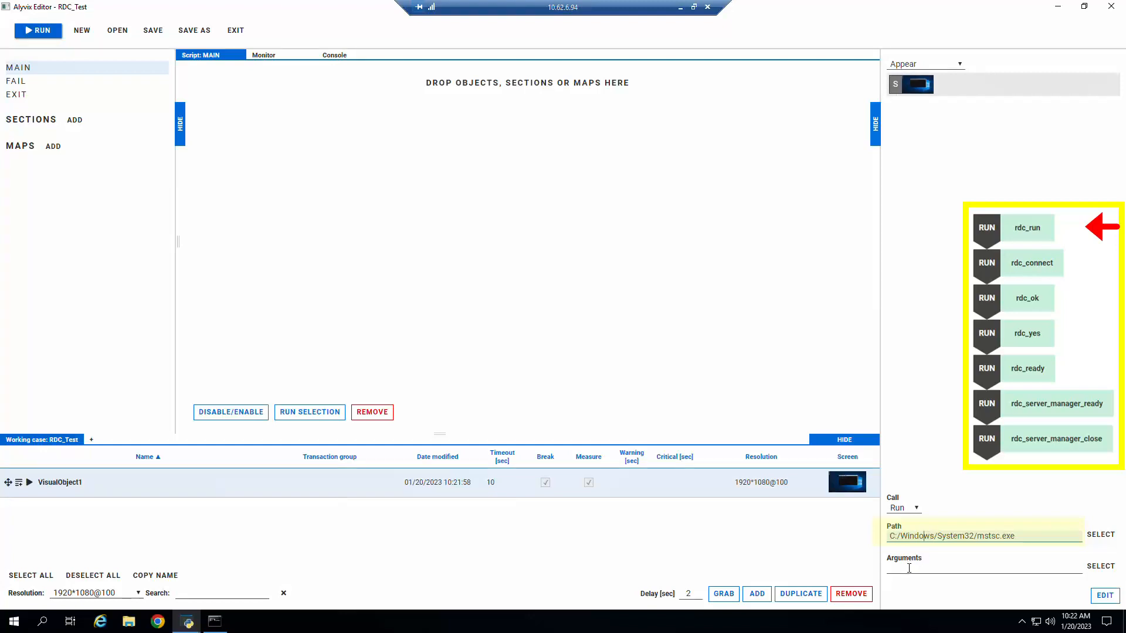
left_click(908, 568)
type("C:/alyvix_testcases/AlyvixUser03.rdp")
Step: Name the object rdc_run with a 3-second timeout, unmeasured, and make it the first MAIN step
double_click(132, 498)
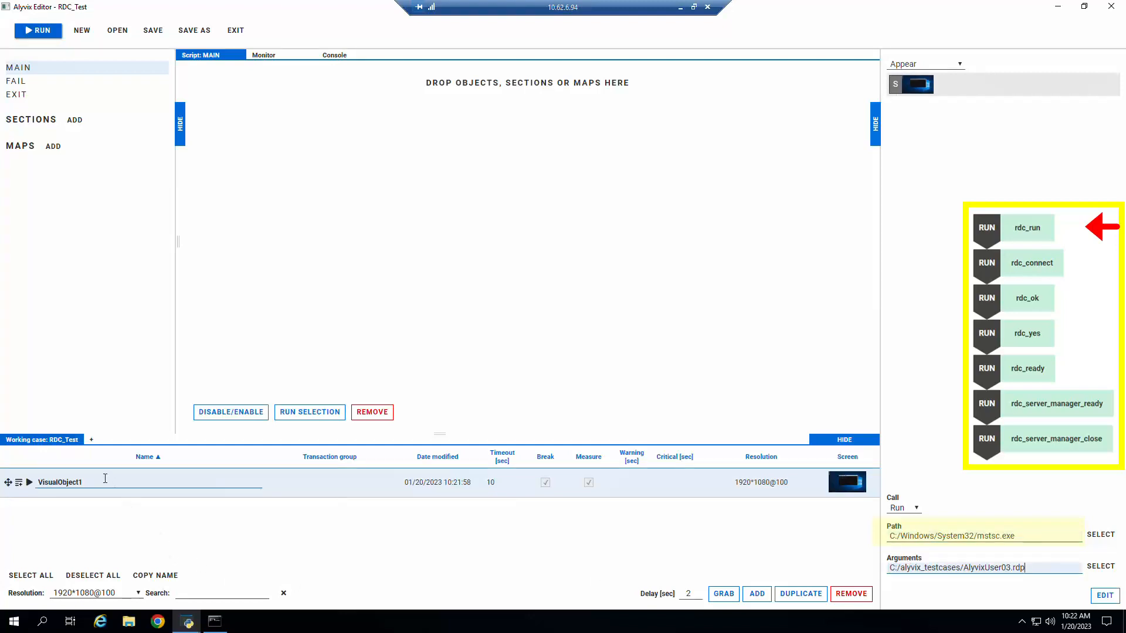
type("rdc_run")
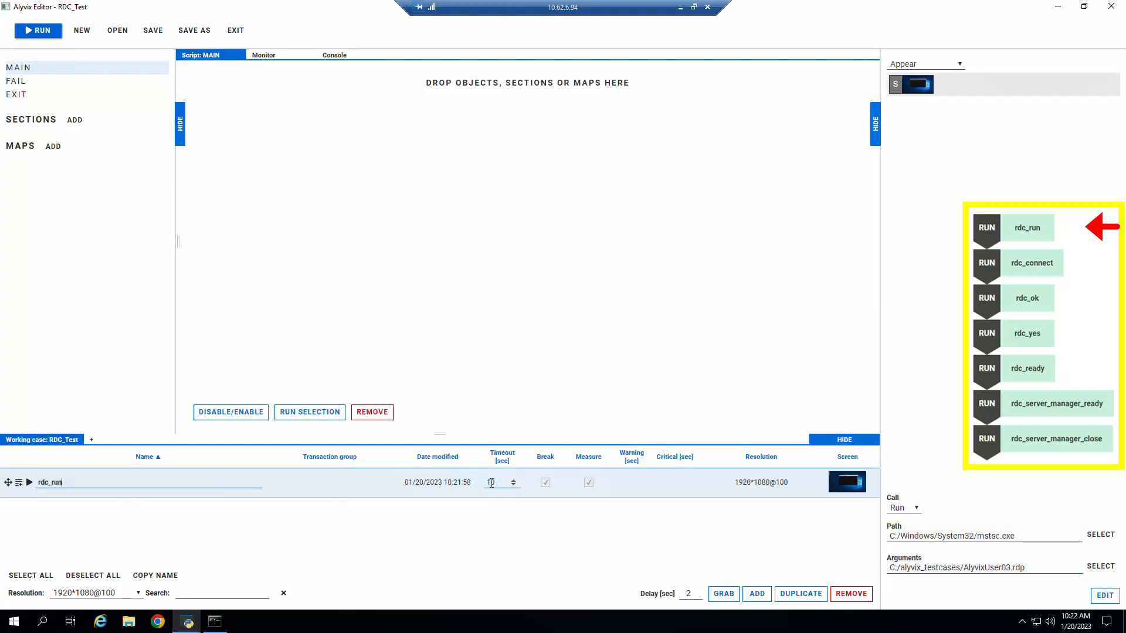
left_click(491, 483)
type("3")
left_click(588, 483)
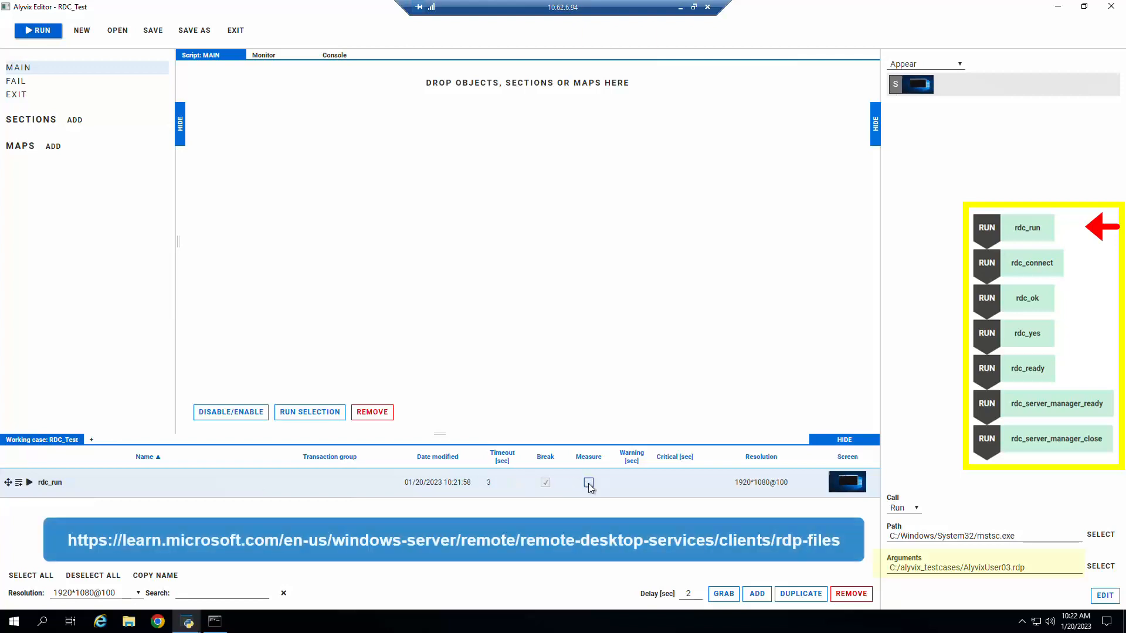
left_click(21, 484)
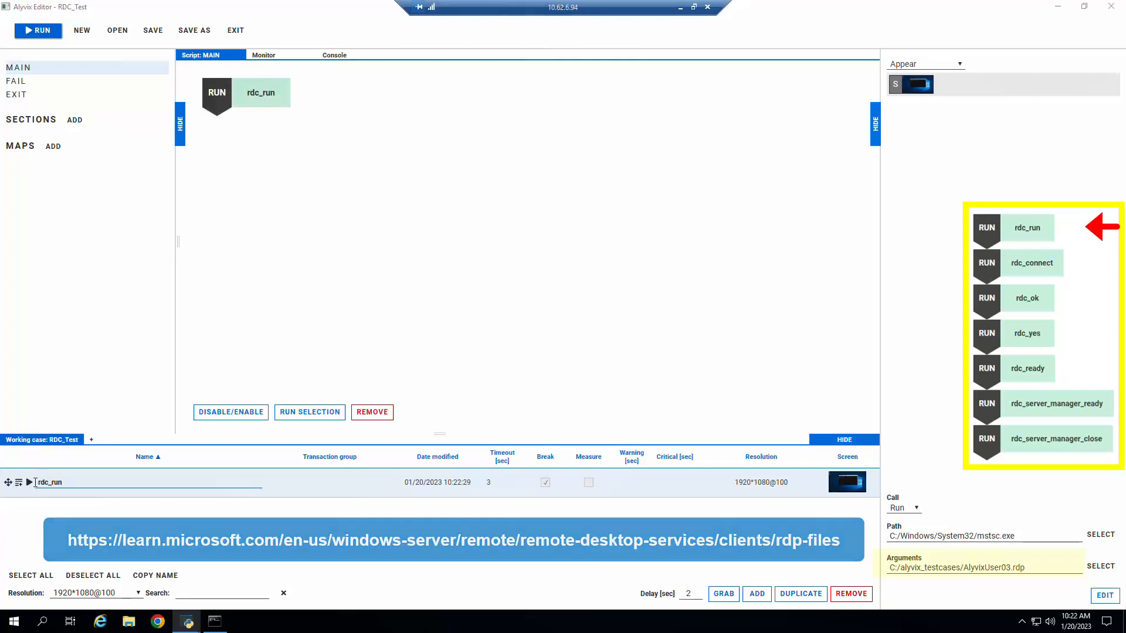
Step: Run rdc_run and capture the warning's Connect, Cancel, computer icon and Publisher label
left_click(29, 483)
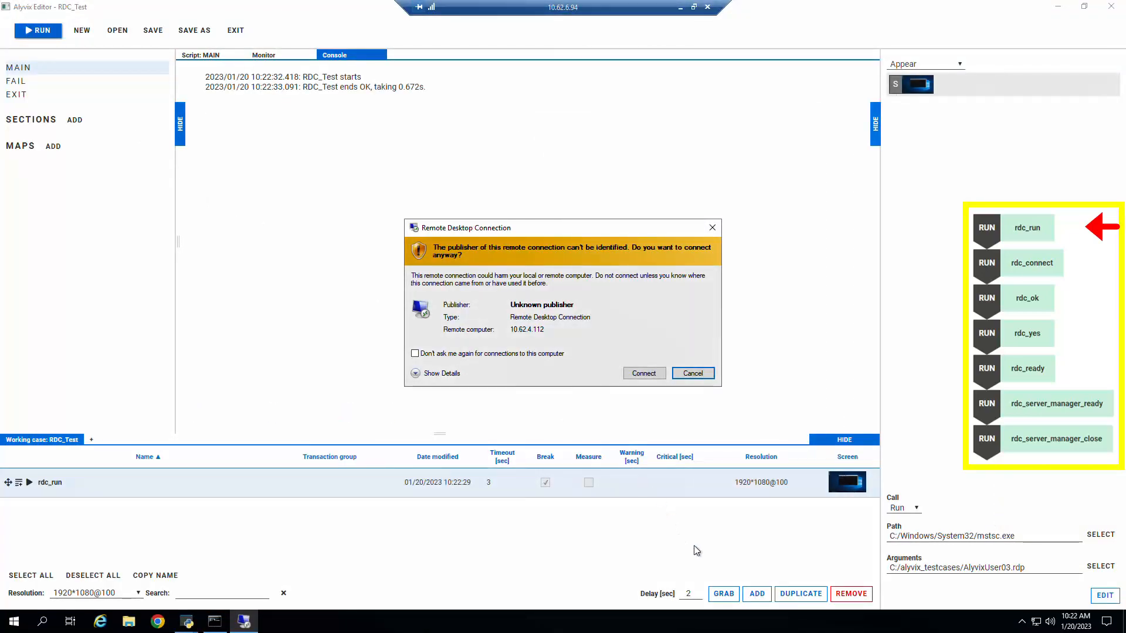
left_click(751, 593)
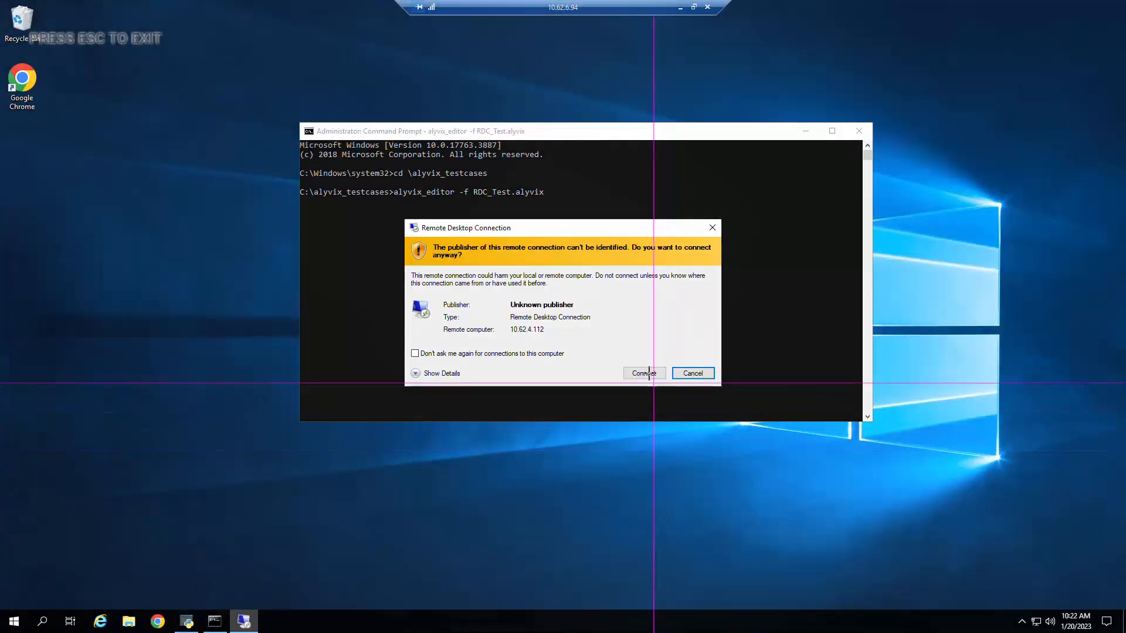
left_click(629, 371)
left_click(676, 369)
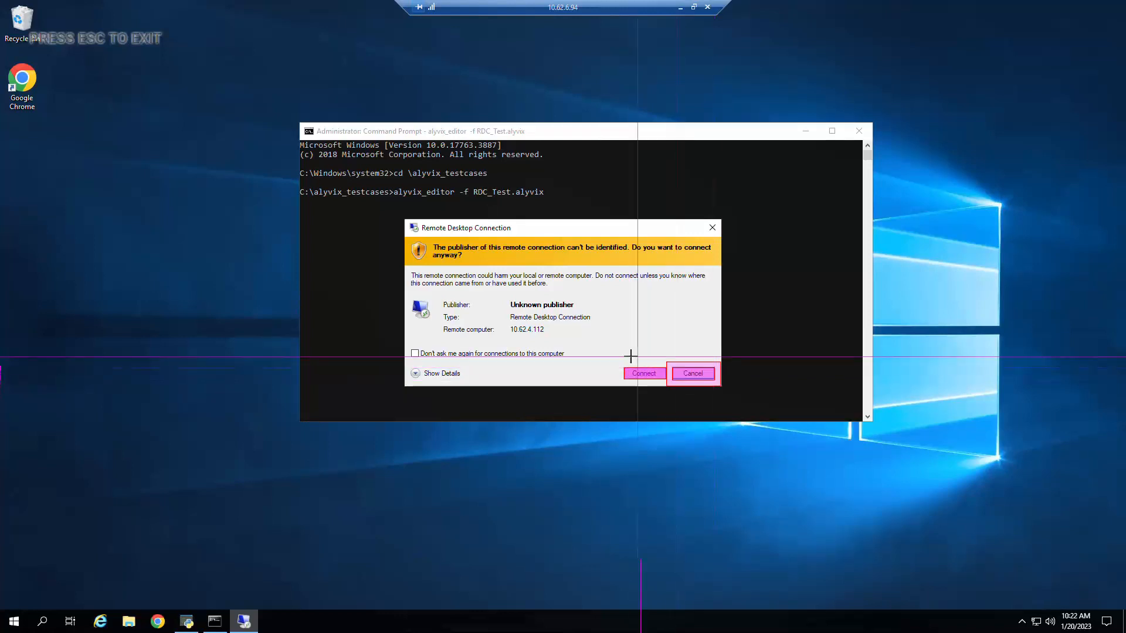
left_click(432, 313)
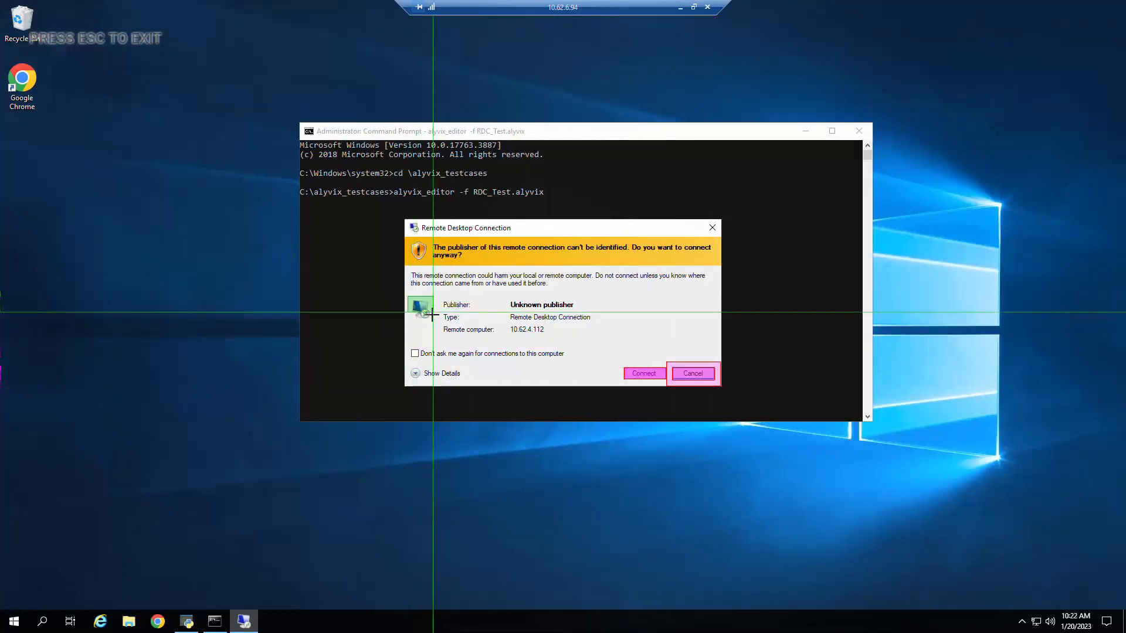
left_click(457, 306)
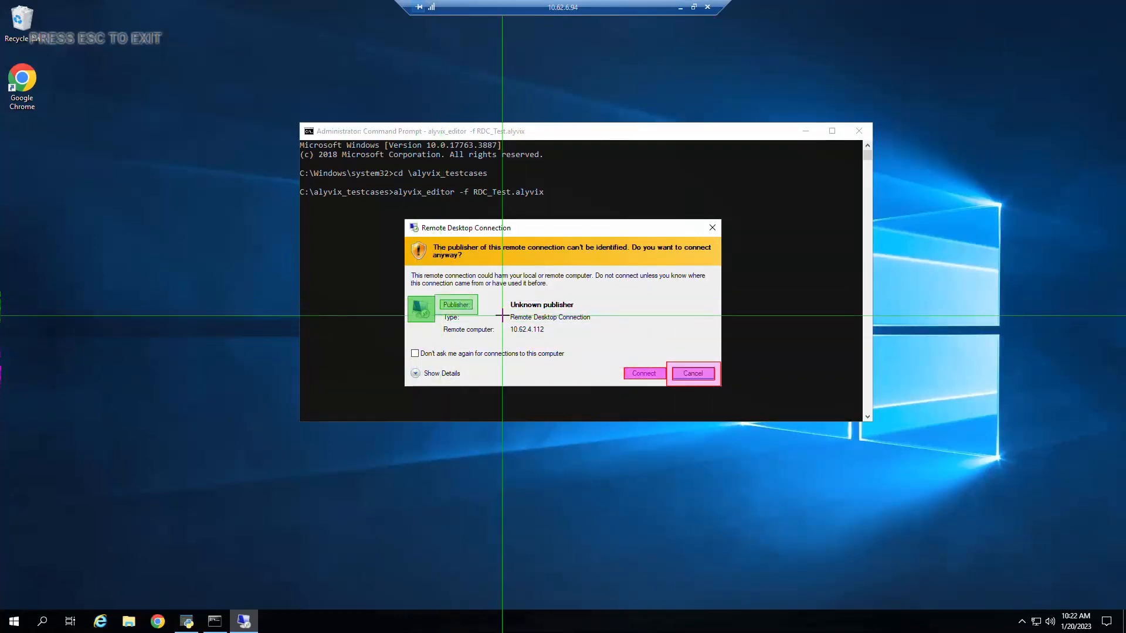
key("ctrl+o")
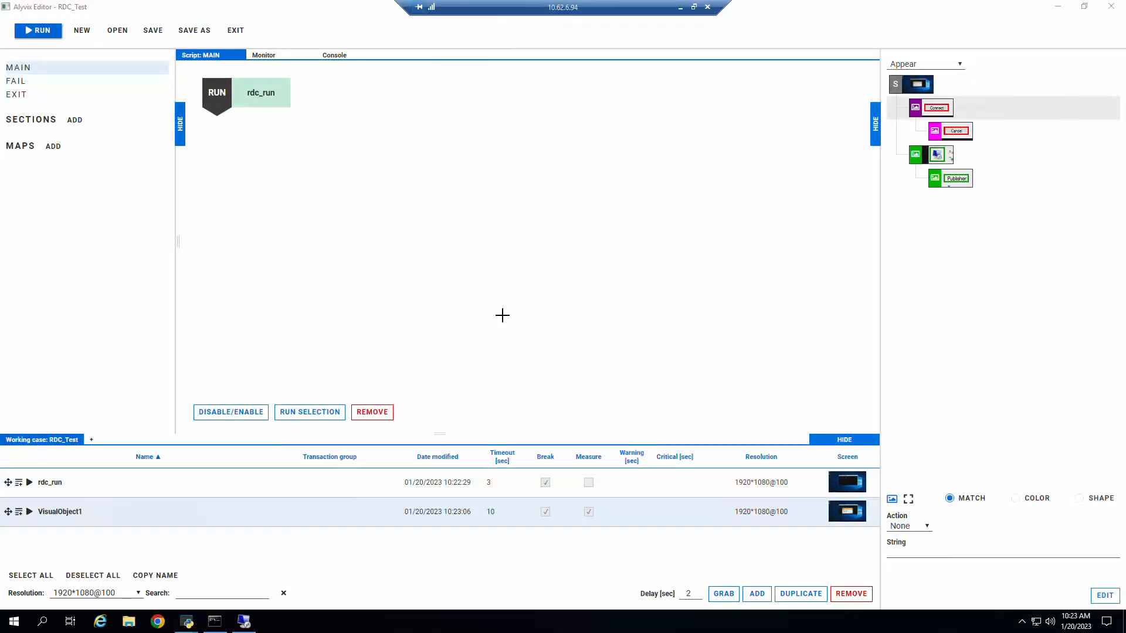
Step: Set the Connect and Cancel regions as buttons and give Connect a Click action
left_click(915, 109)
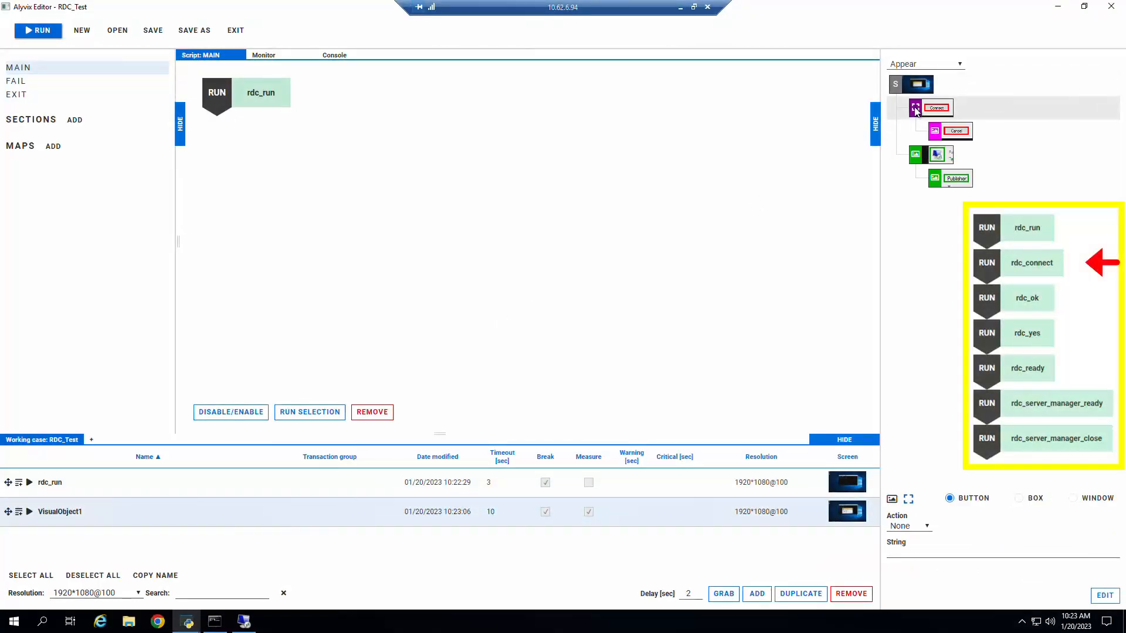
left_click(929, 132)
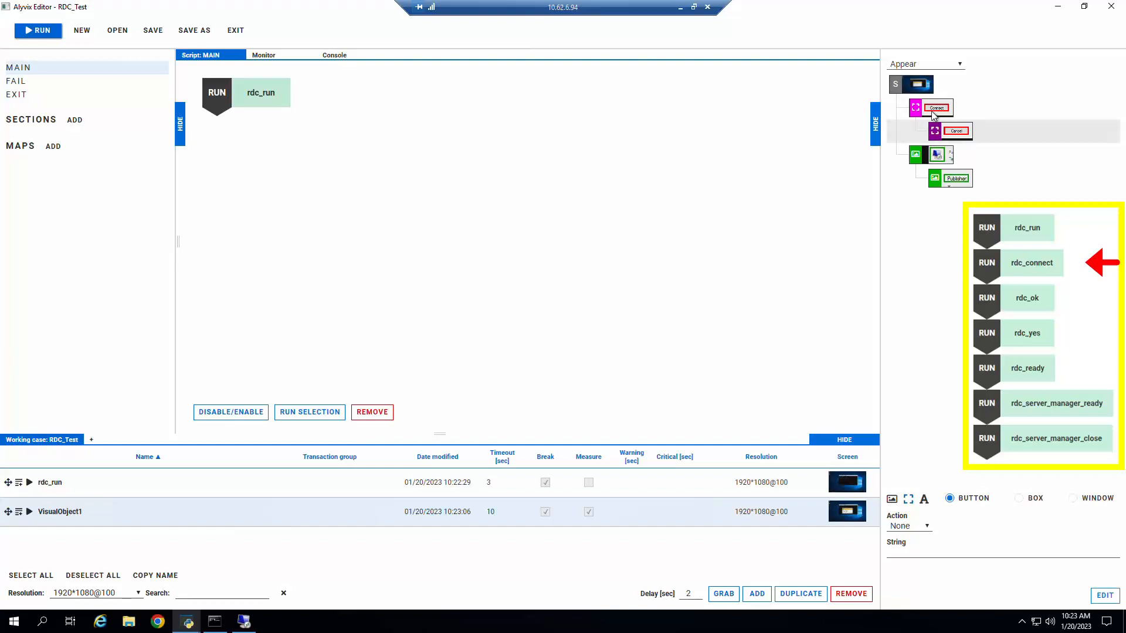
left_click(933, 112)
left_click(922, 526)
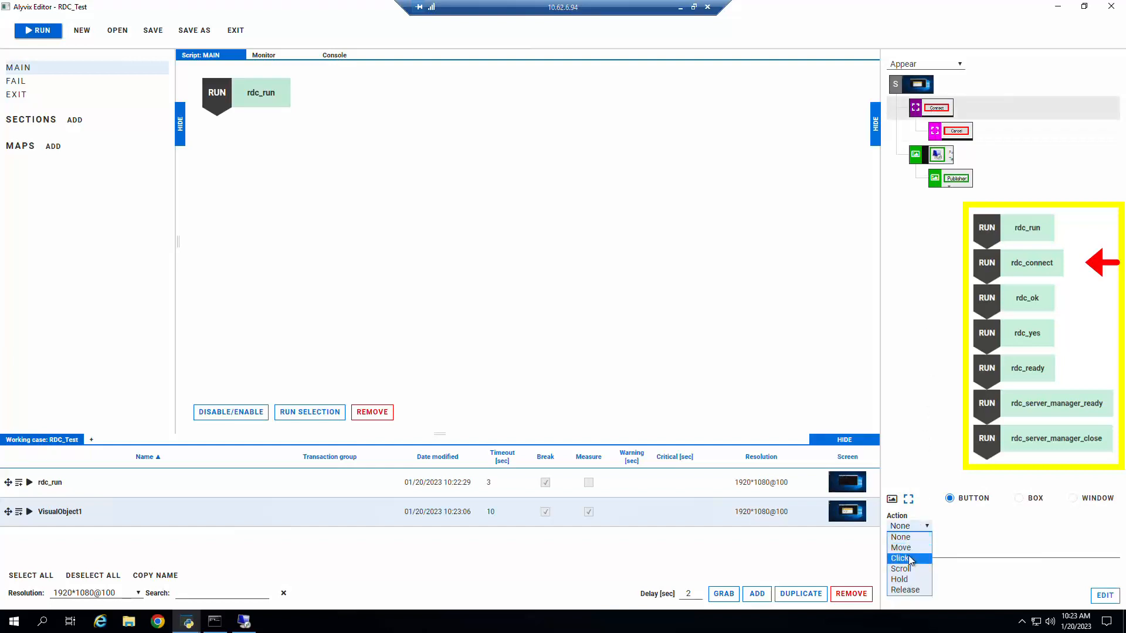
left_click(915, 547)
Step: Name the object rdc_connect with a 3-second timeout and add it to MAIN after rdc_run
double_click(113, 512)
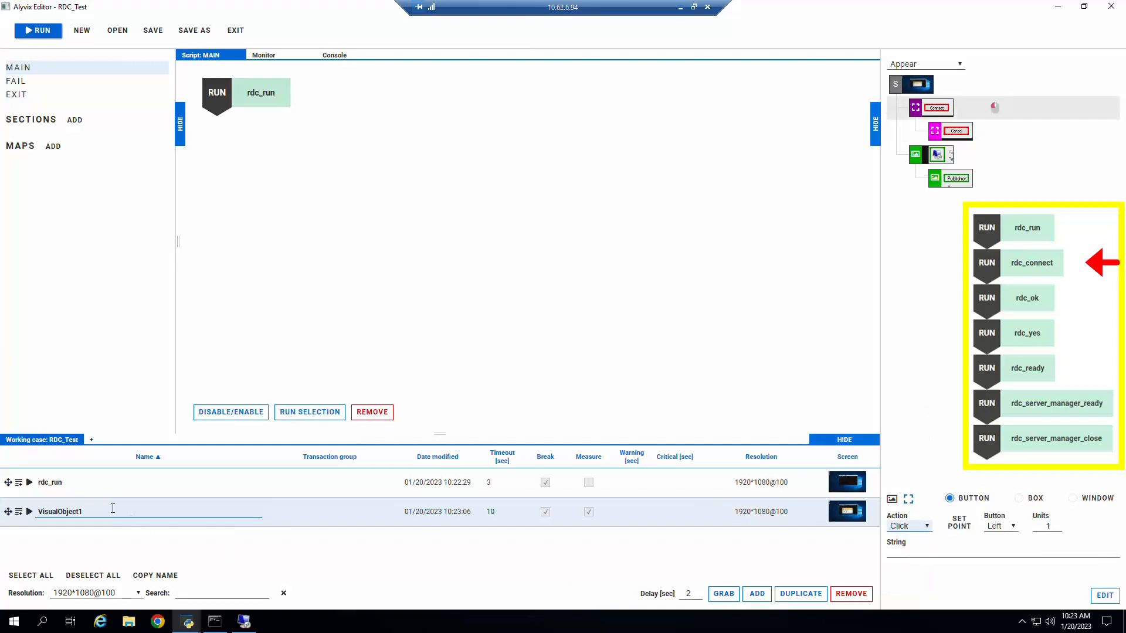
type("rdc_connect")
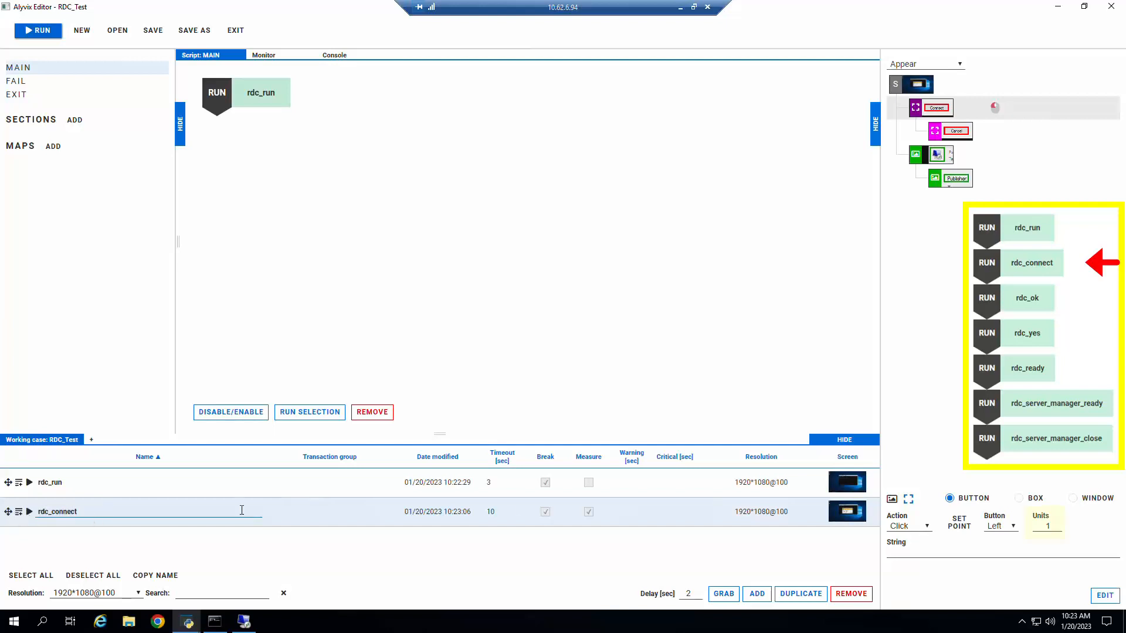
double_click(475, 511)
type("3")
left_click(19, 513)
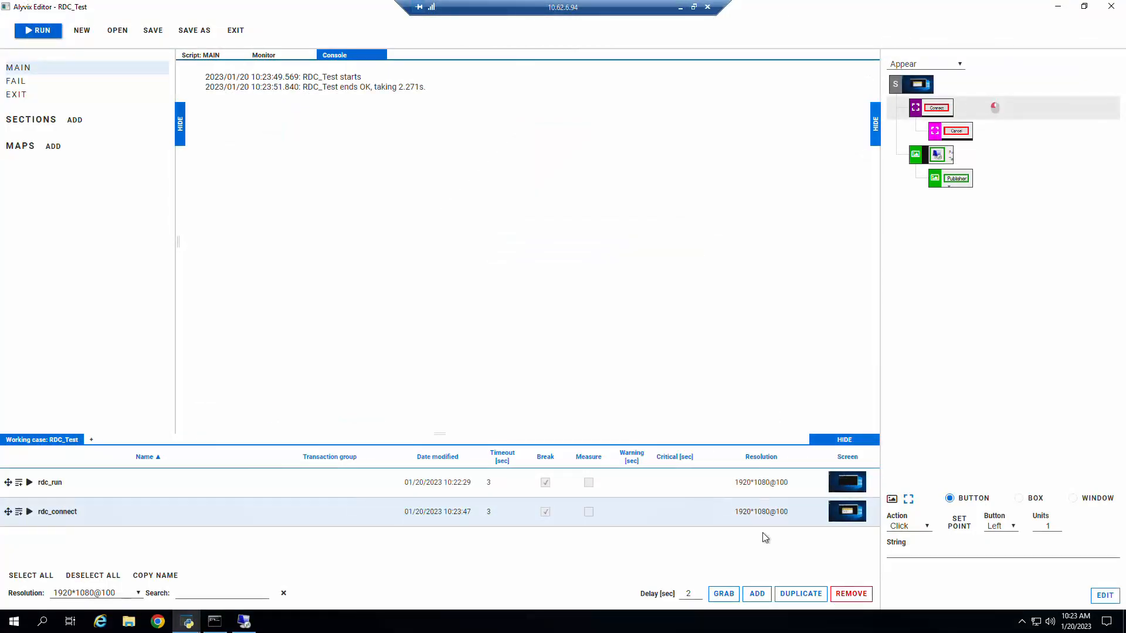
Step: Capture the credentials dialog, boxing the user name label, password field, OK and Cancel buttons
left_click(758, 595)
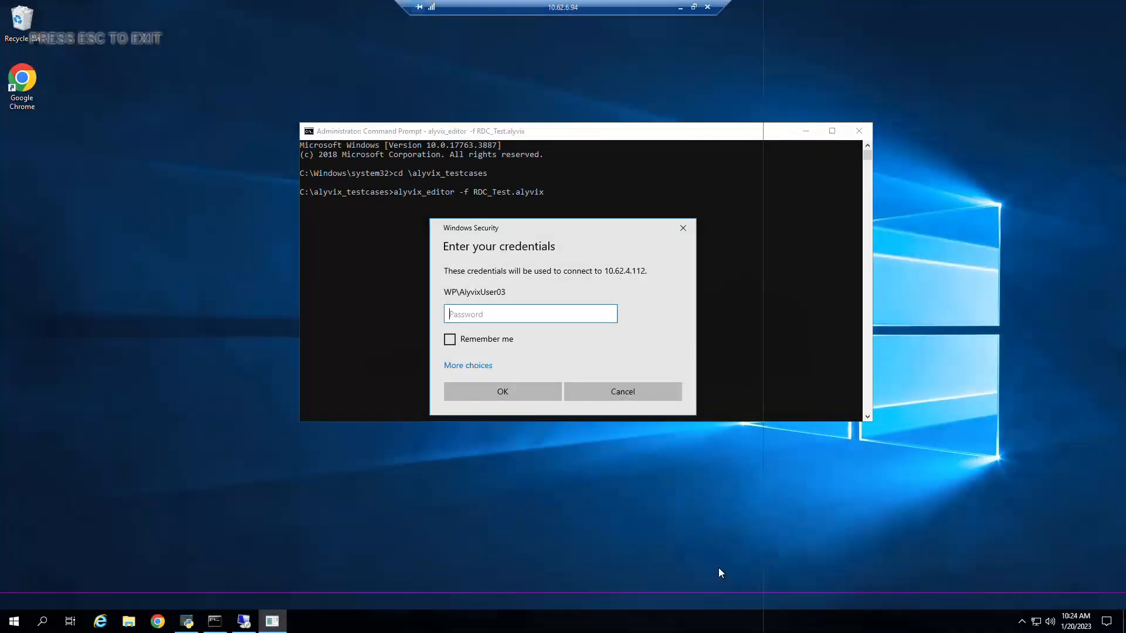
left_click(503, 288)
left_click(452, 306)
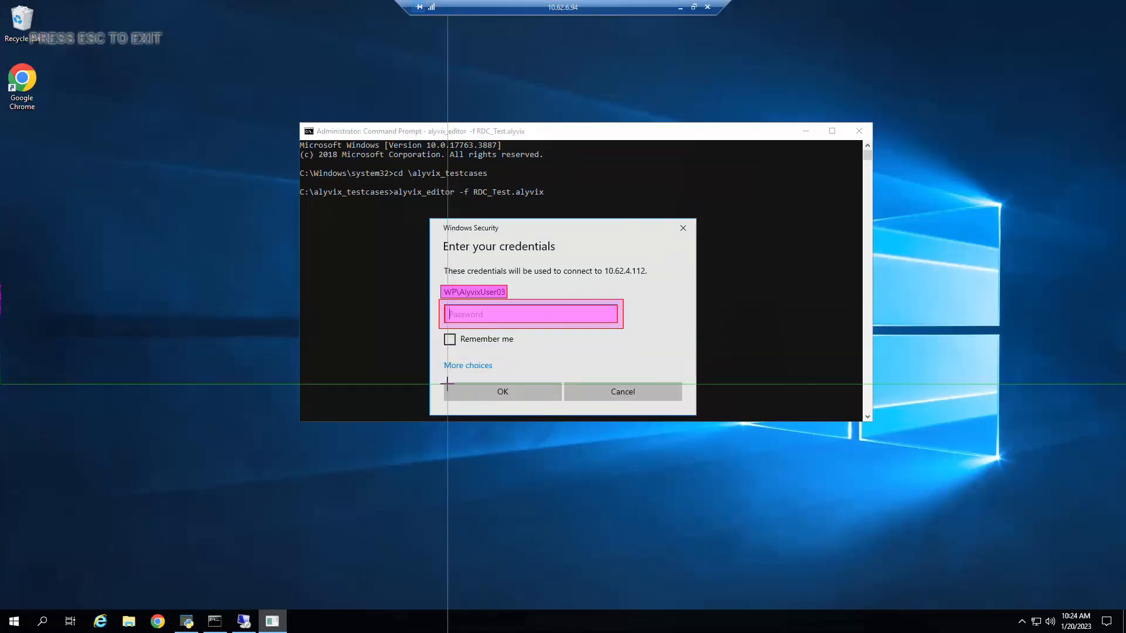
left_click(516, 391)
left_click(620, 391)
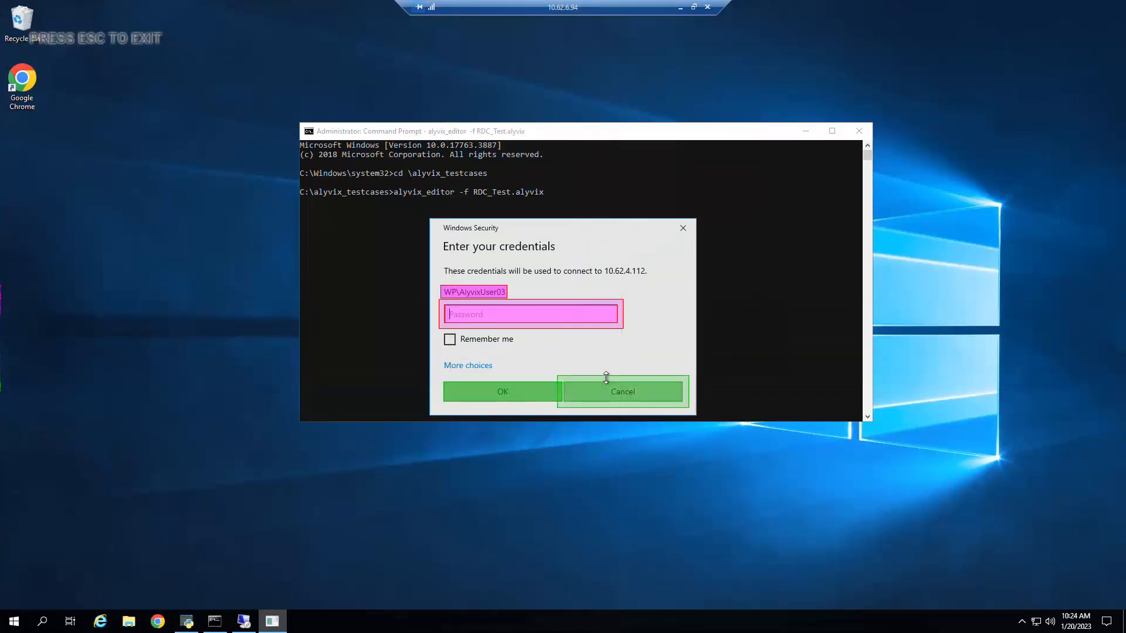
key("Escape")
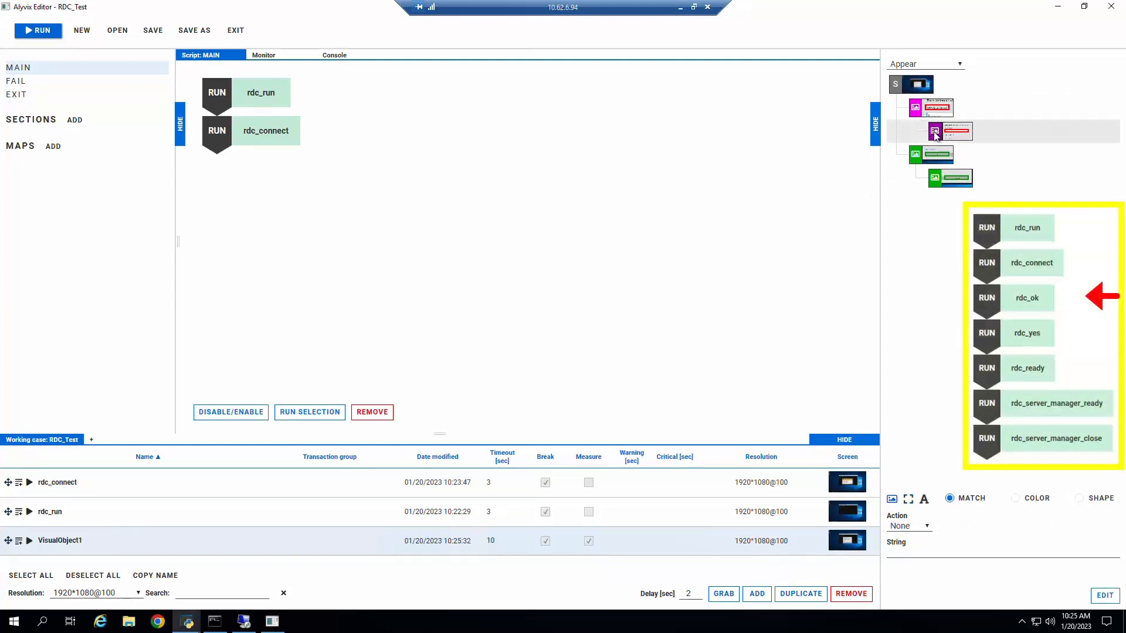
Step: Give the password field a Click action with the pasted encoded password, and the button a Click action
left_click(931, 154)
left_click(938, 179)
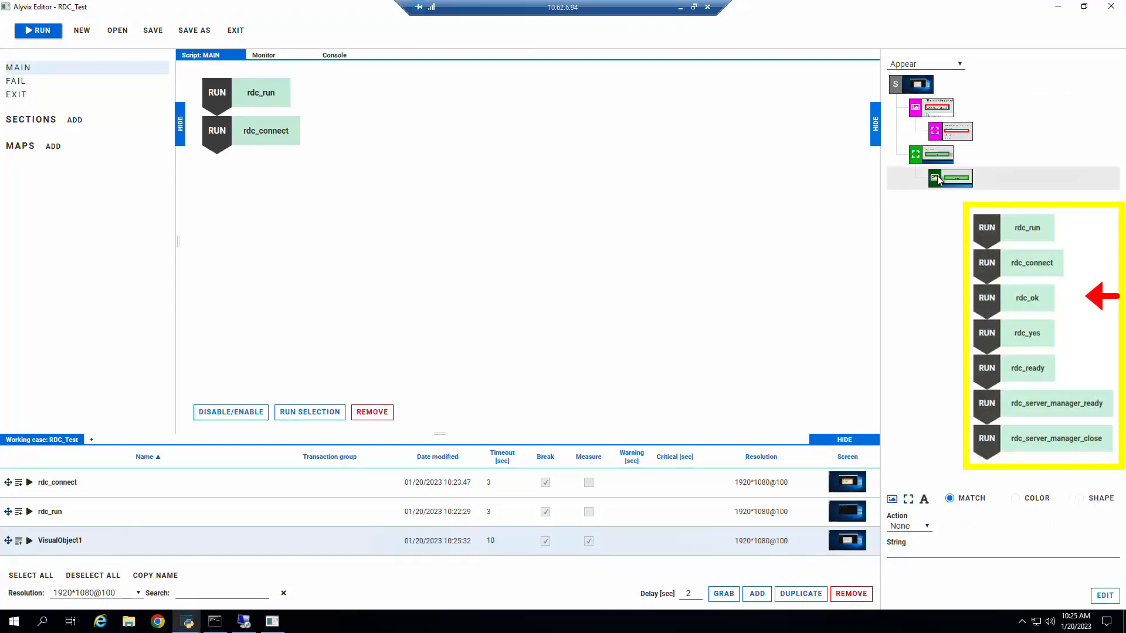
left_click(941, 131)
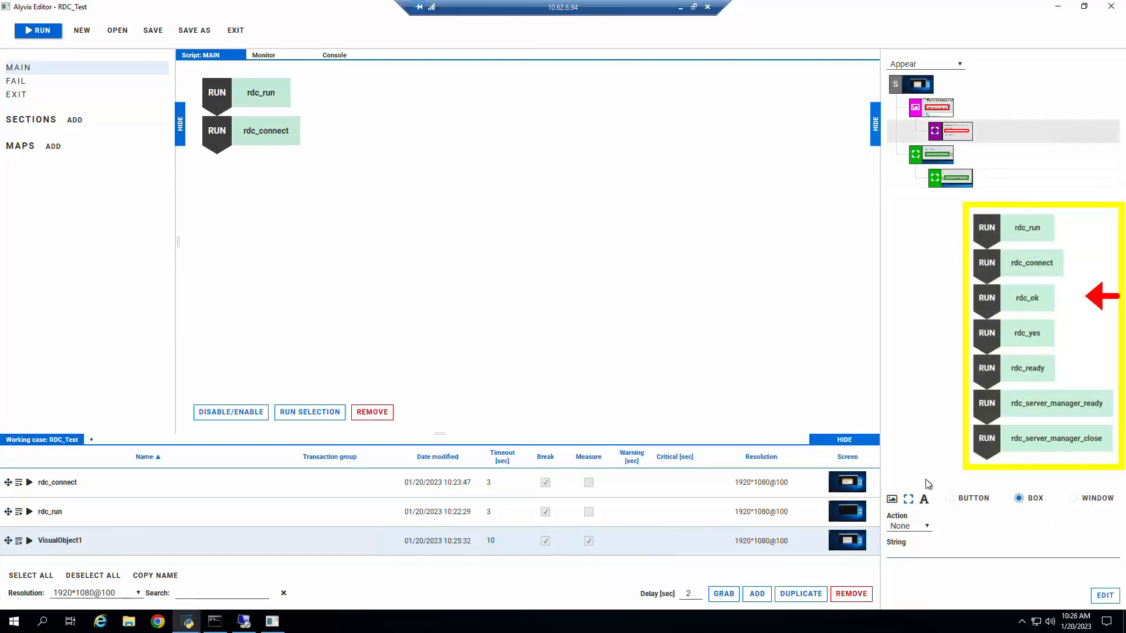
left_click(911, 525)
left_click(906, 558)
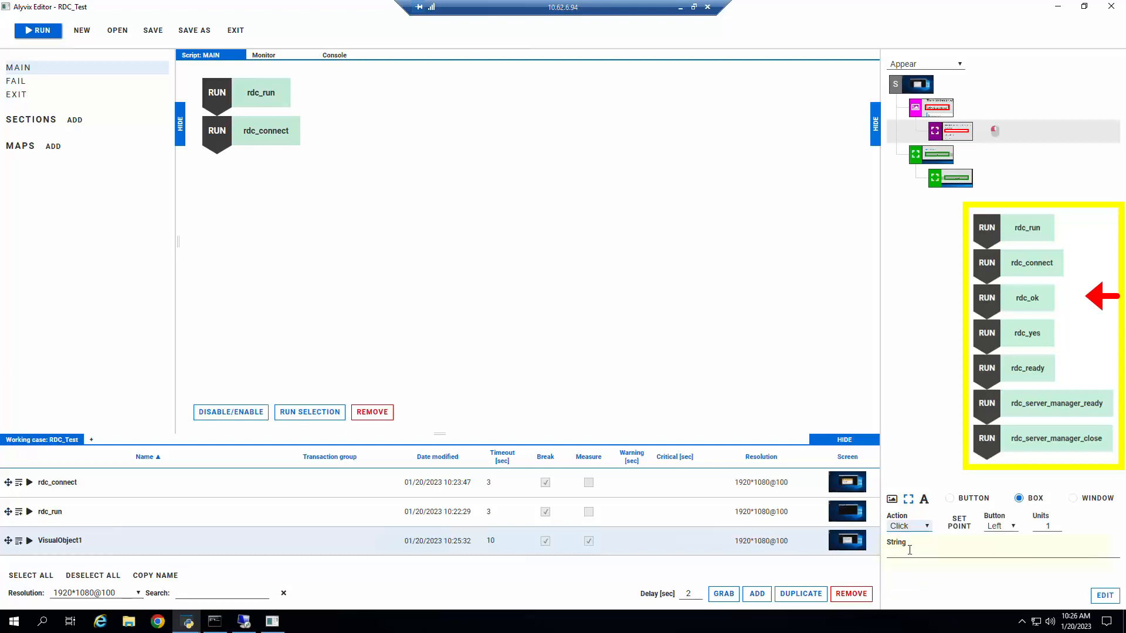
left_click(931, 154)
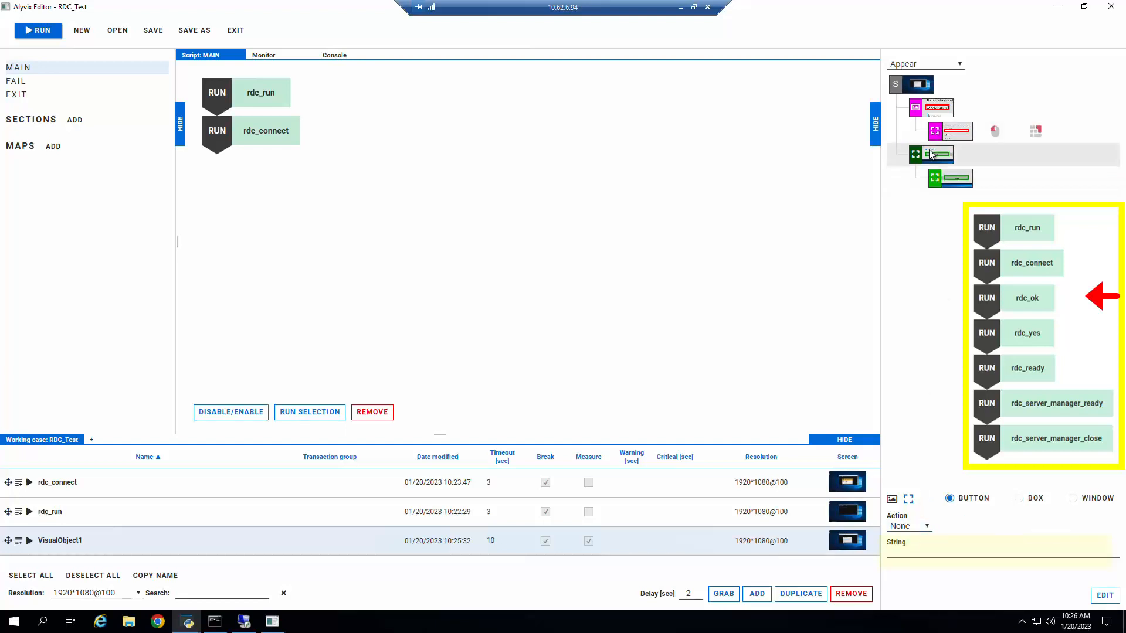
left_click(914, 526)
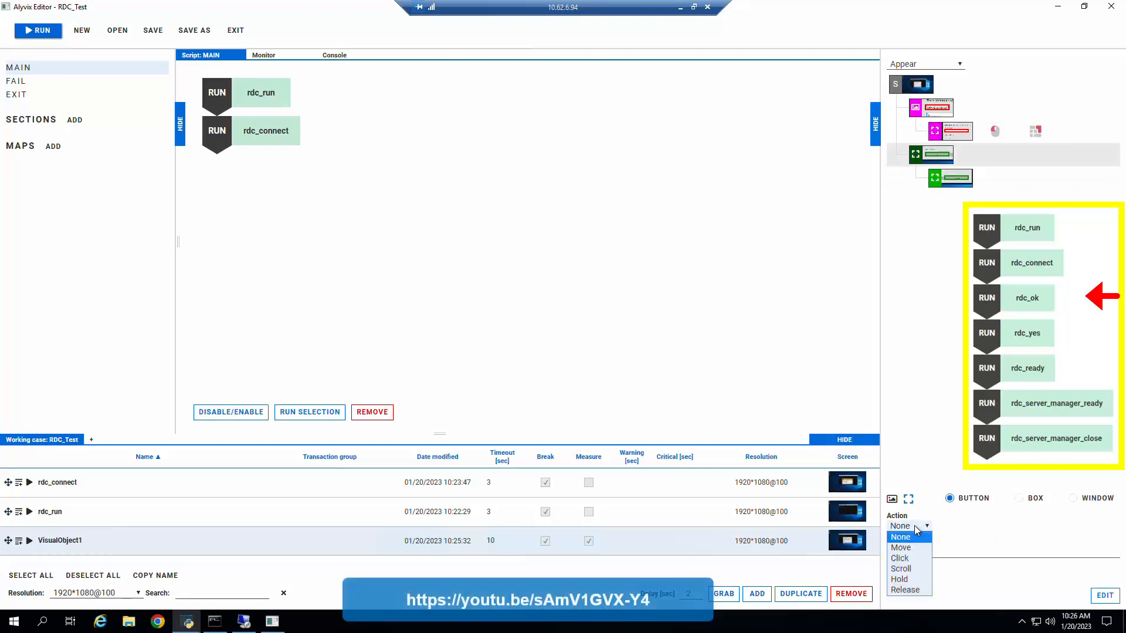
left_click(907, 559)
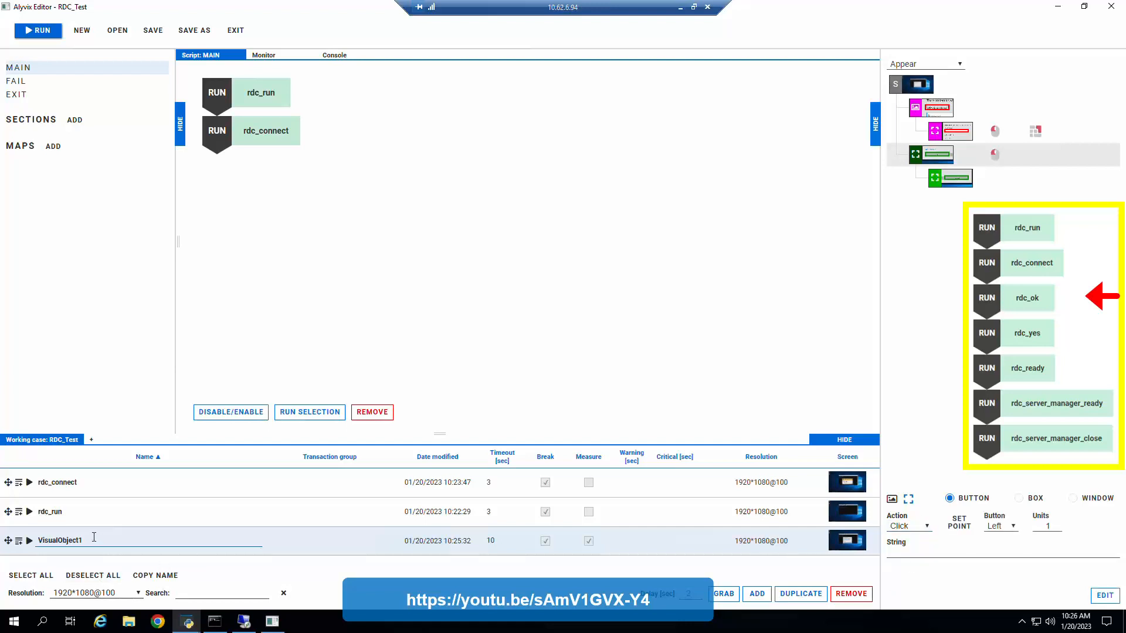
Step: Name the object rdc_ok, unmeasured, add it to MAIN after rdc_connect and run it
left_click_drag(94, 537, 26, 539)
type("rdc_ok")
left_click(589, 542)
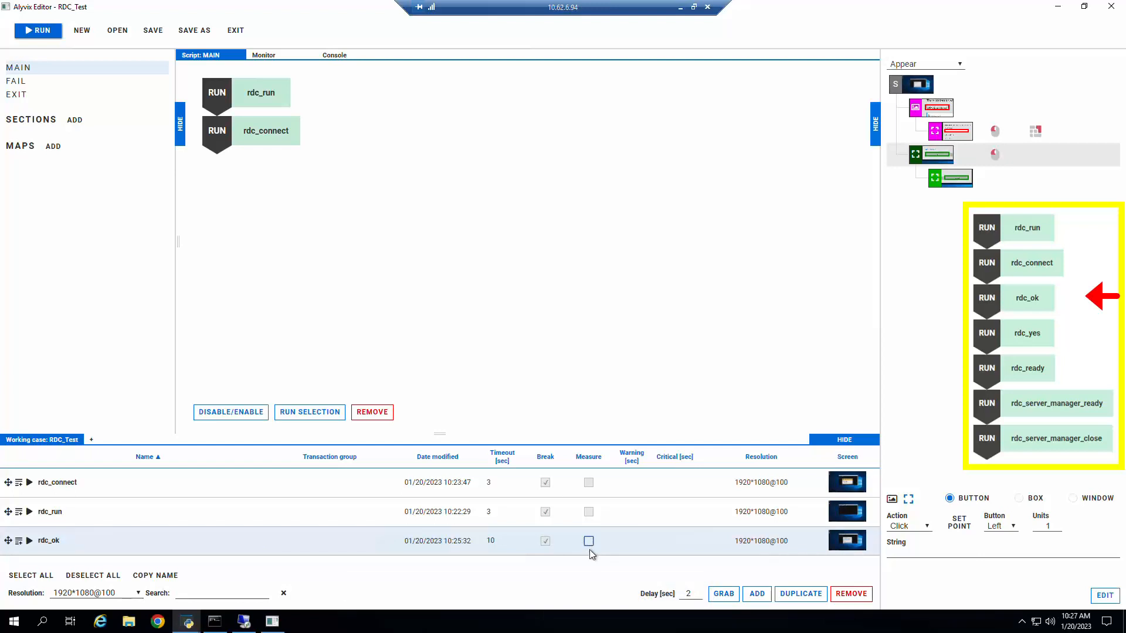
left_click(18, 541)
left_click(30, 541)
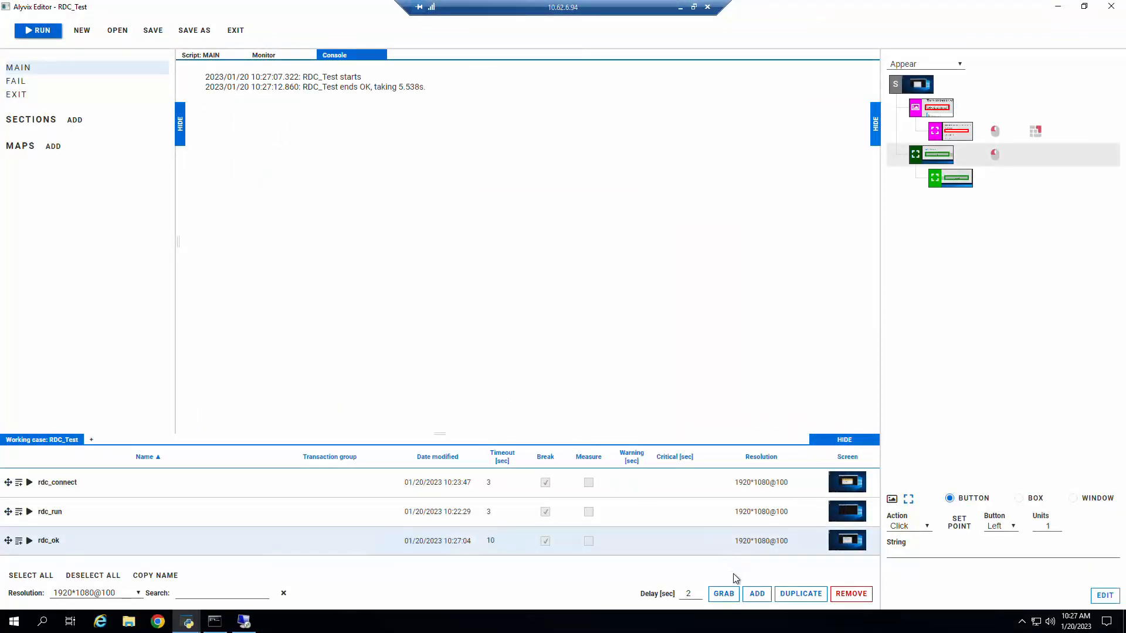
Step: Capture the certificate warning's Yes button and checkbox line, giving Yes a Click action
left_click(757, 593)
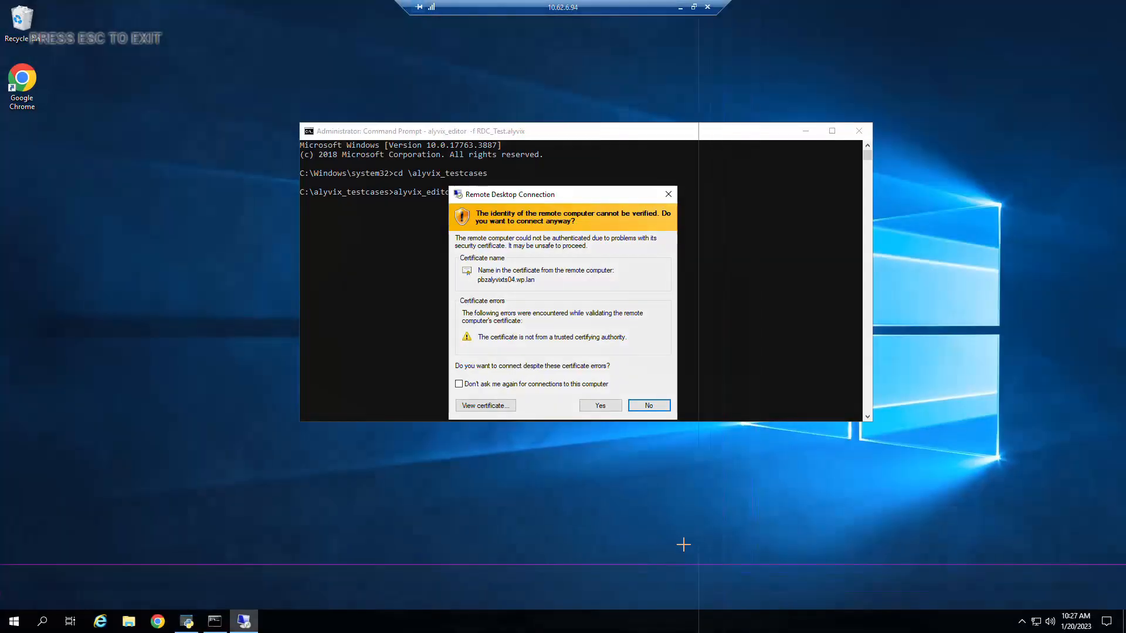
left_click(587, 406)
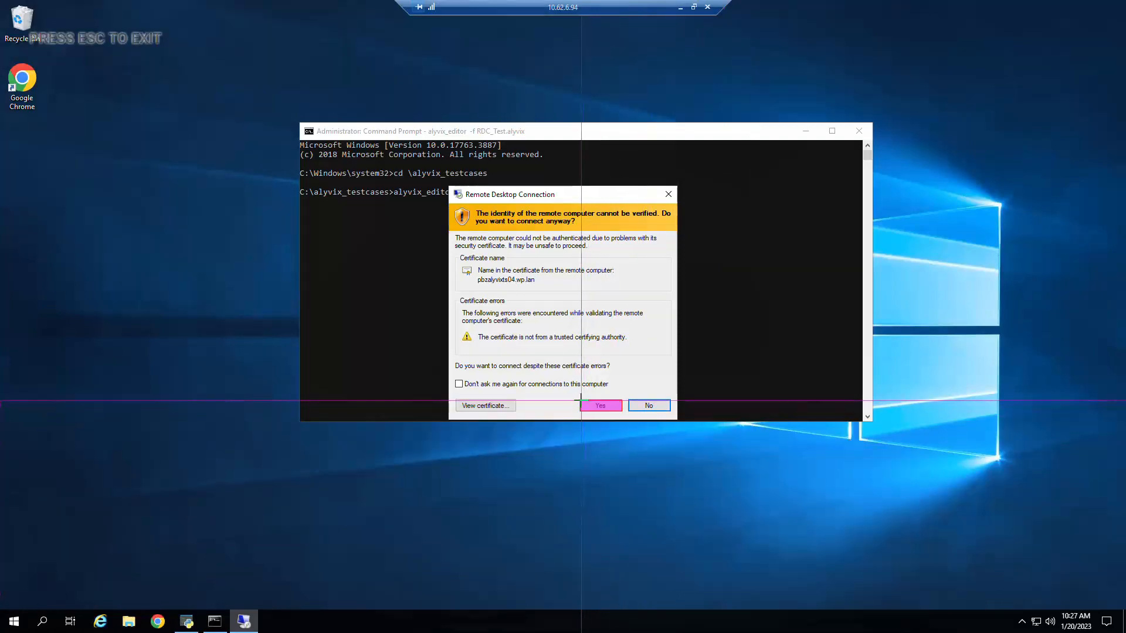
left_click(463, 384)
key("Escape")
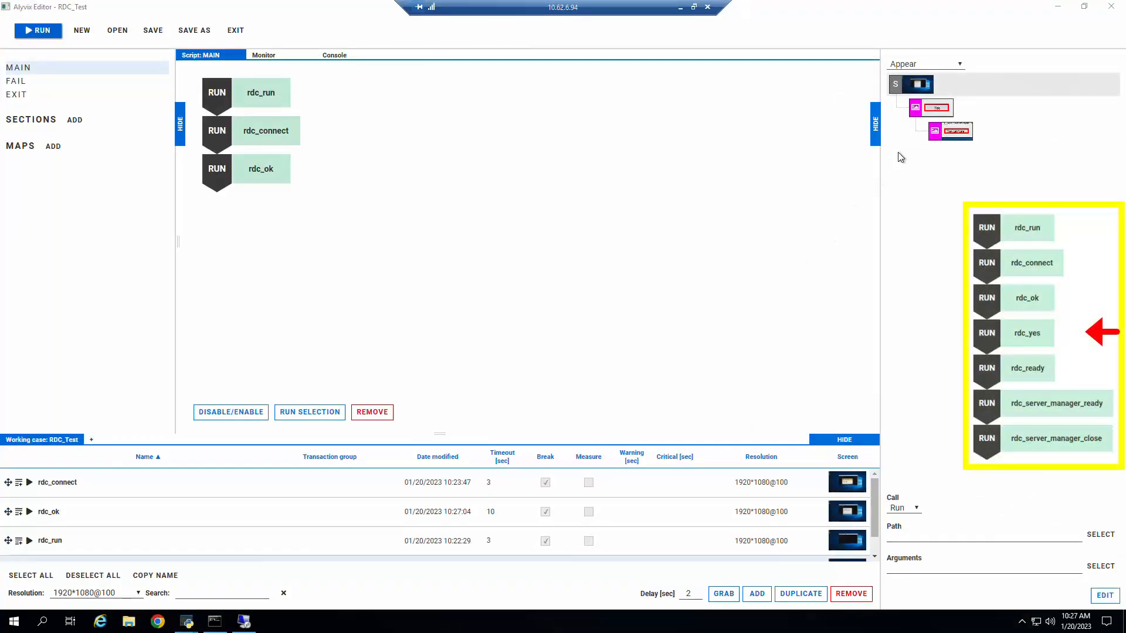
left_click(931, 112)
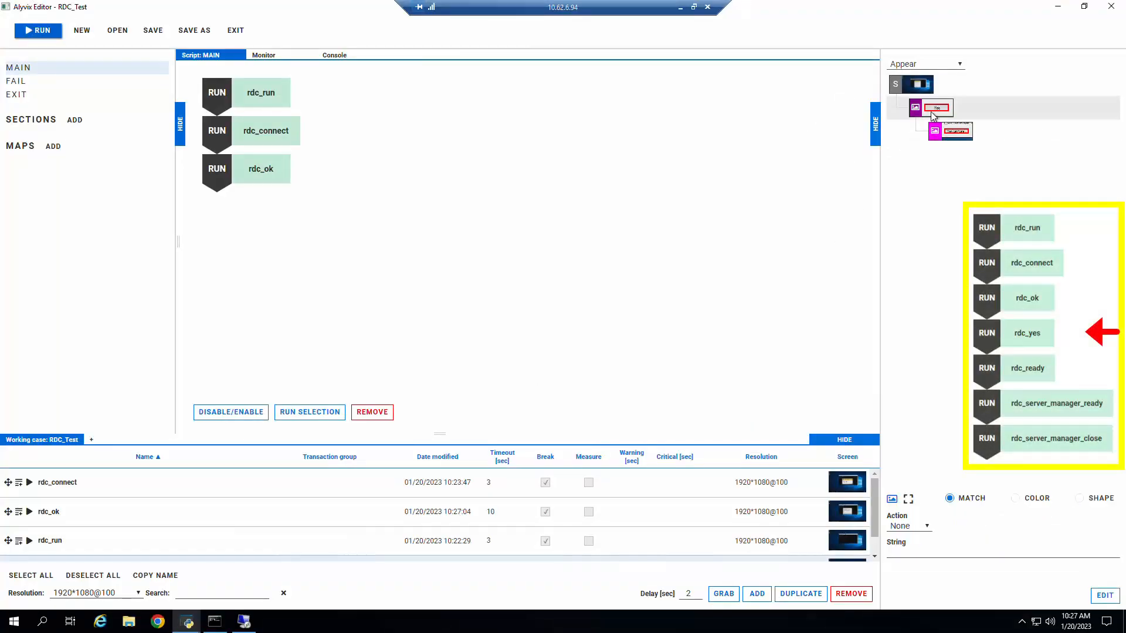
left_click(912, 526)
left_click(903, 545)
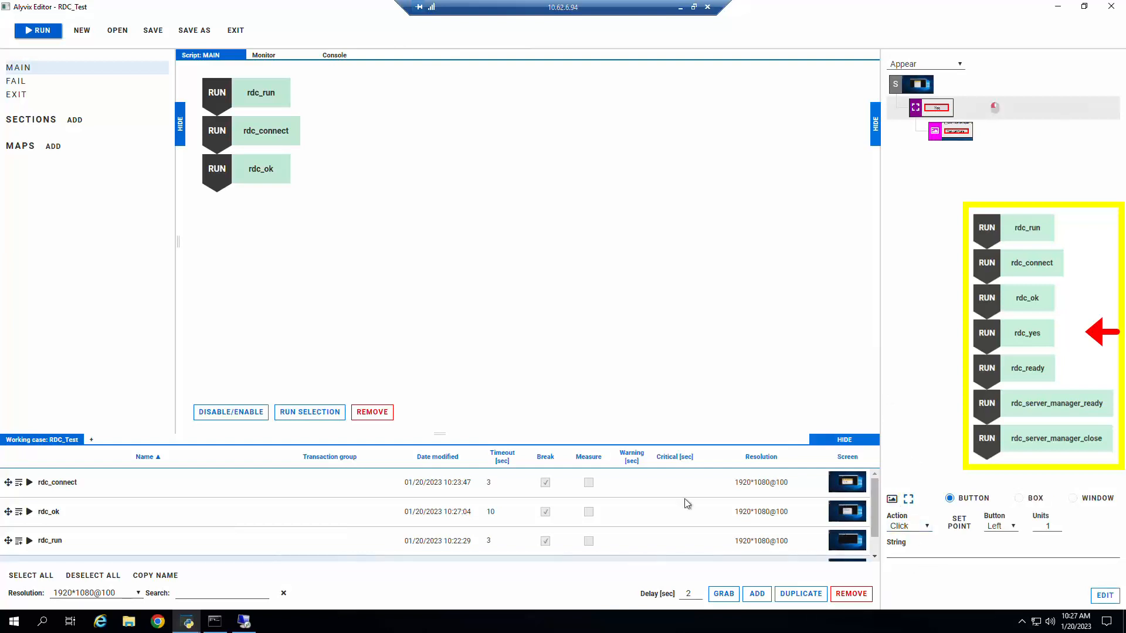
Step: Name the object rdc_yes, unmeasured, add it to MAIN after rdc_ok and run it
type("r")
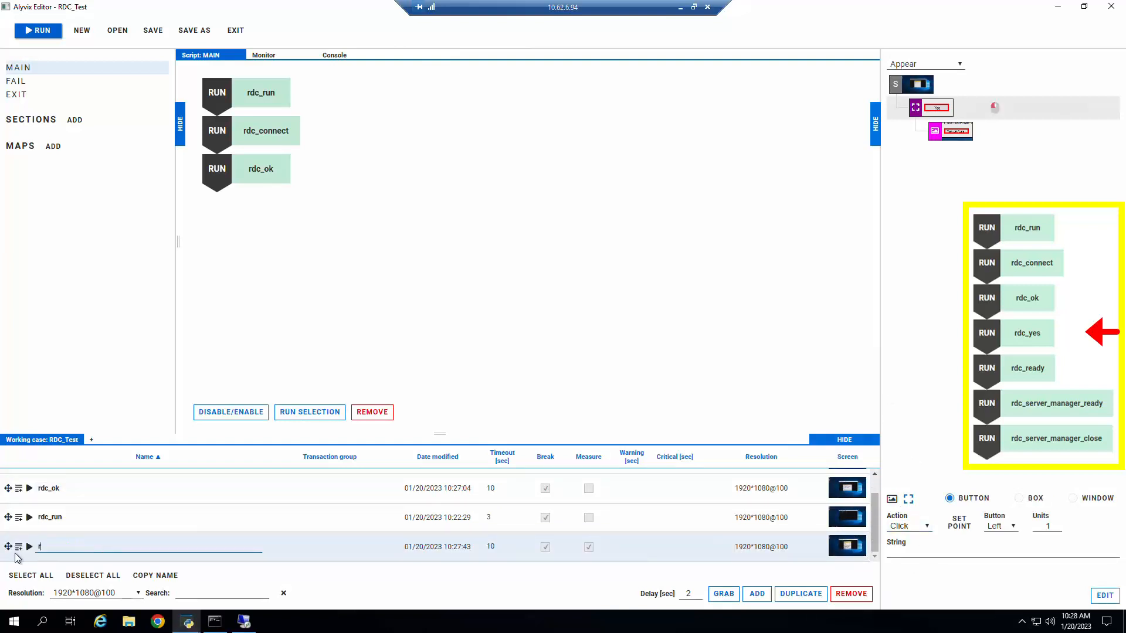
type("dc_yes")
left_click(590, 550)
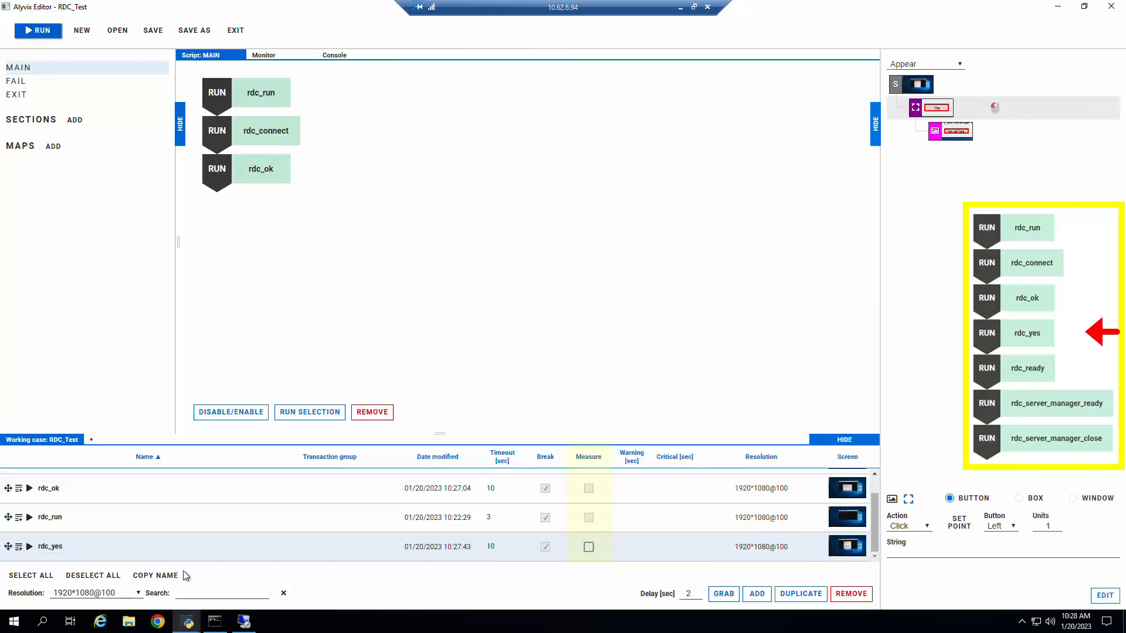
key("Return")
left_click(19, 547)
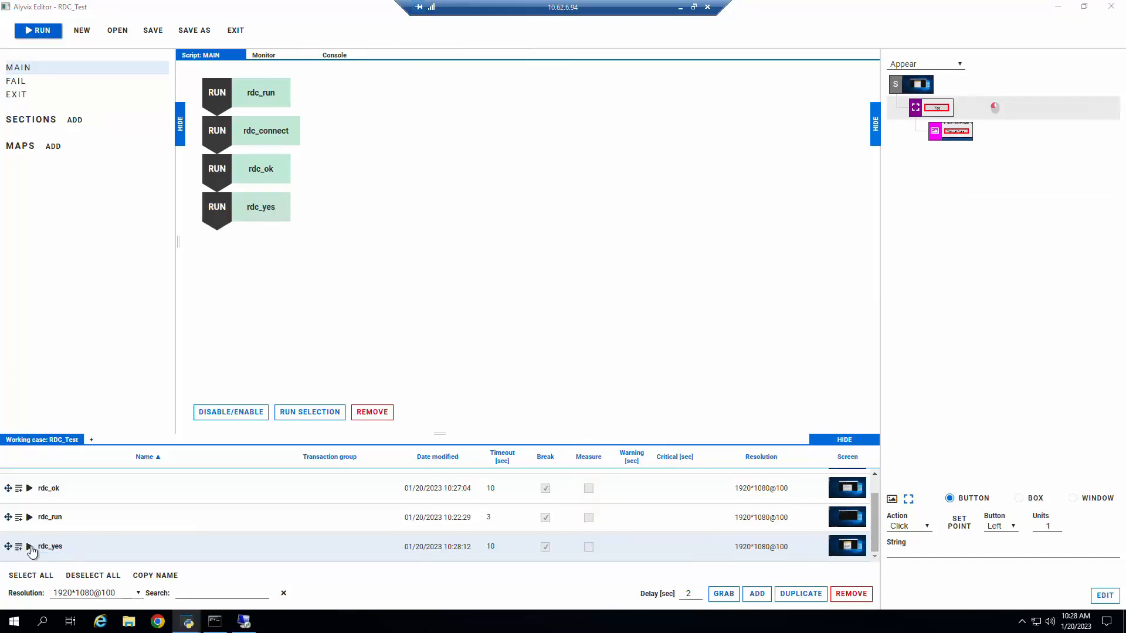
left_click(29, 548)
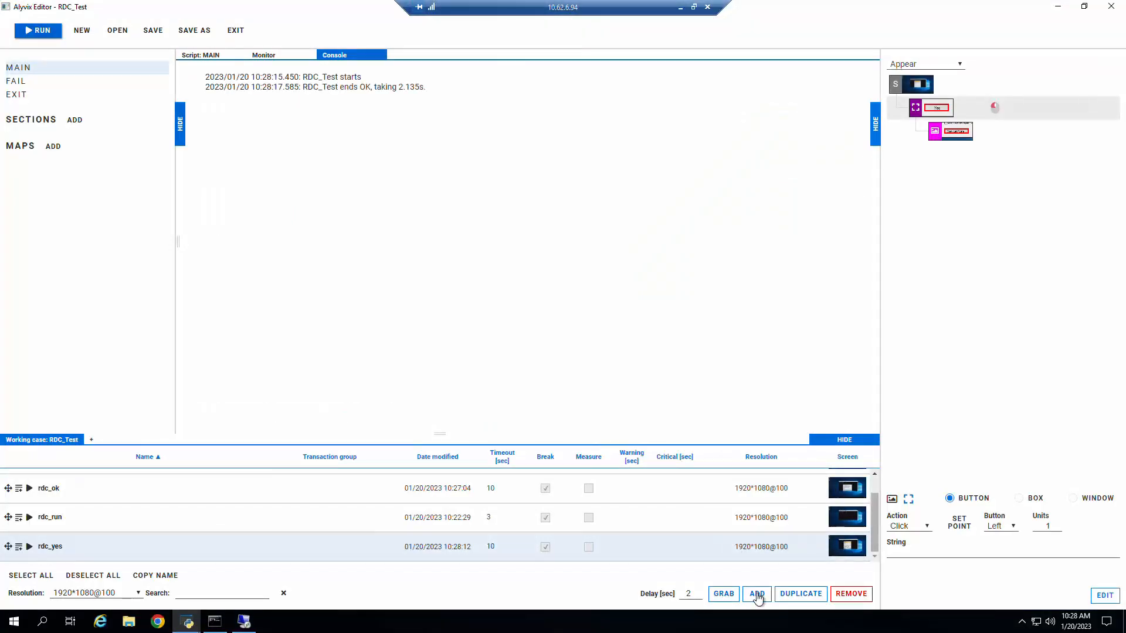
Step: Capture the remote Start button, window icon and close button as a new object
left_click(755, 593)
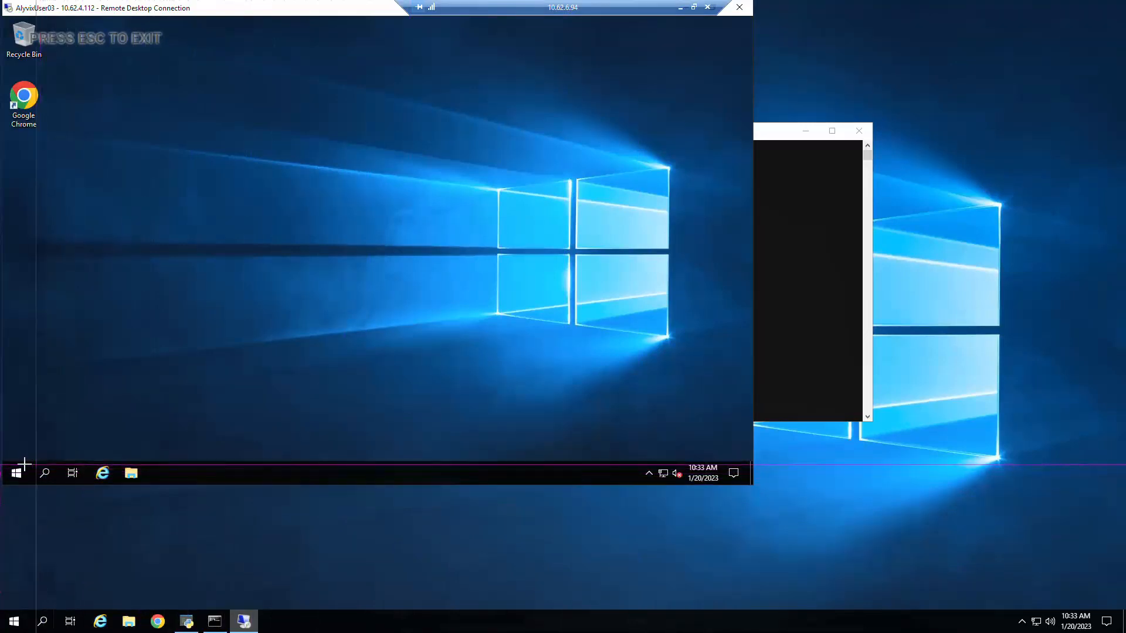
left_click_drag(10, 465, 24, 482)
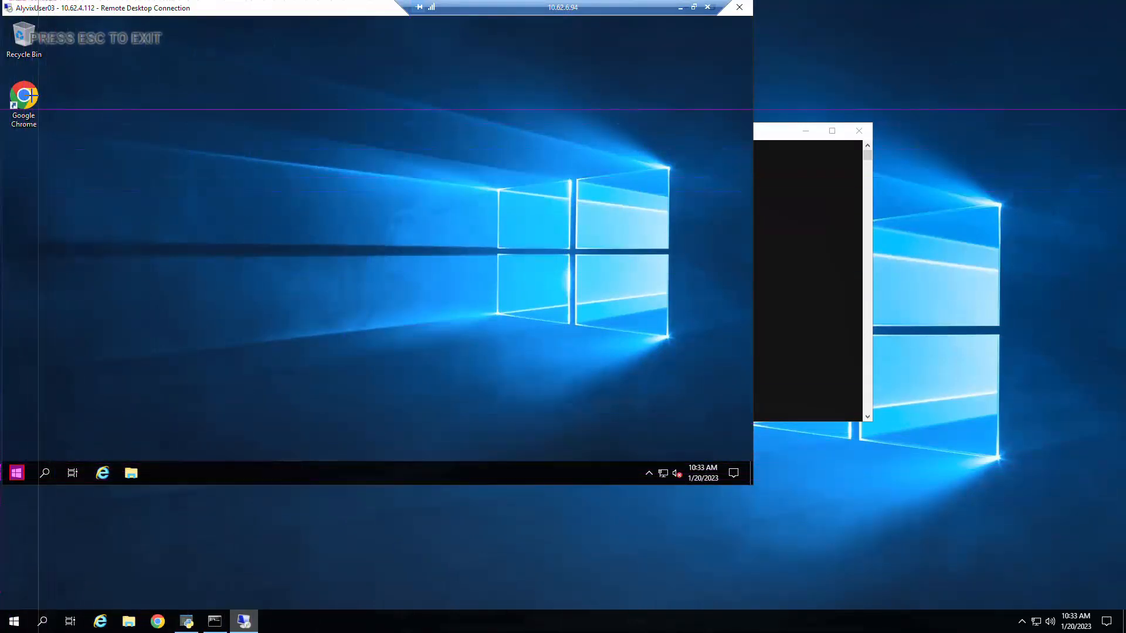
left_click_drag(3, 3, 15, 17)
left_click_drag(729, 2, 749, 18)
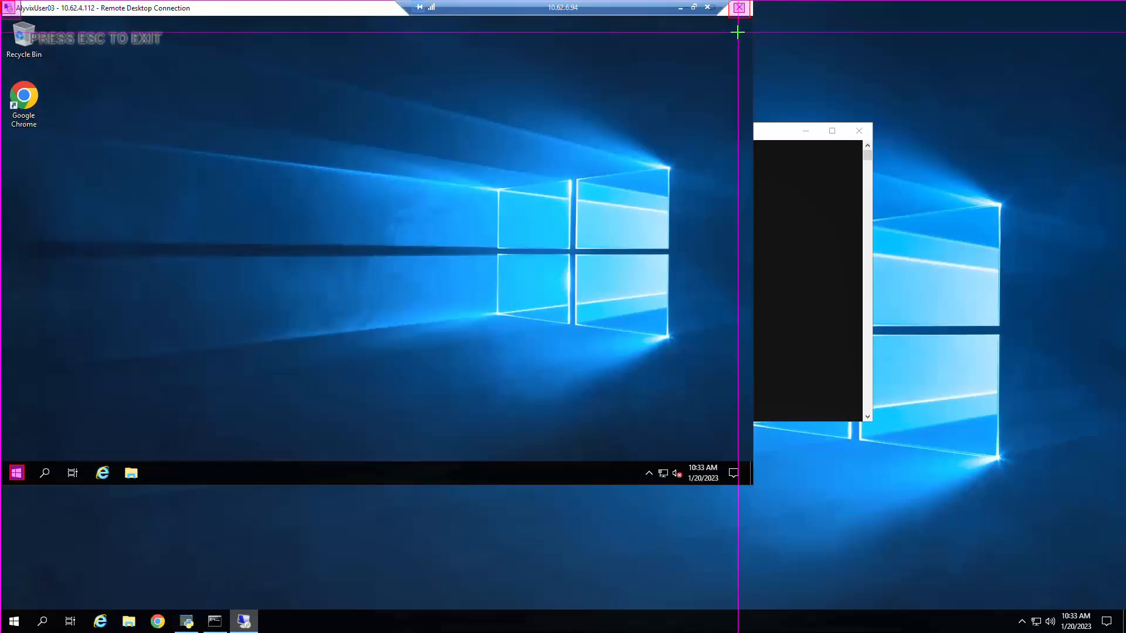
key("ctrl+o")
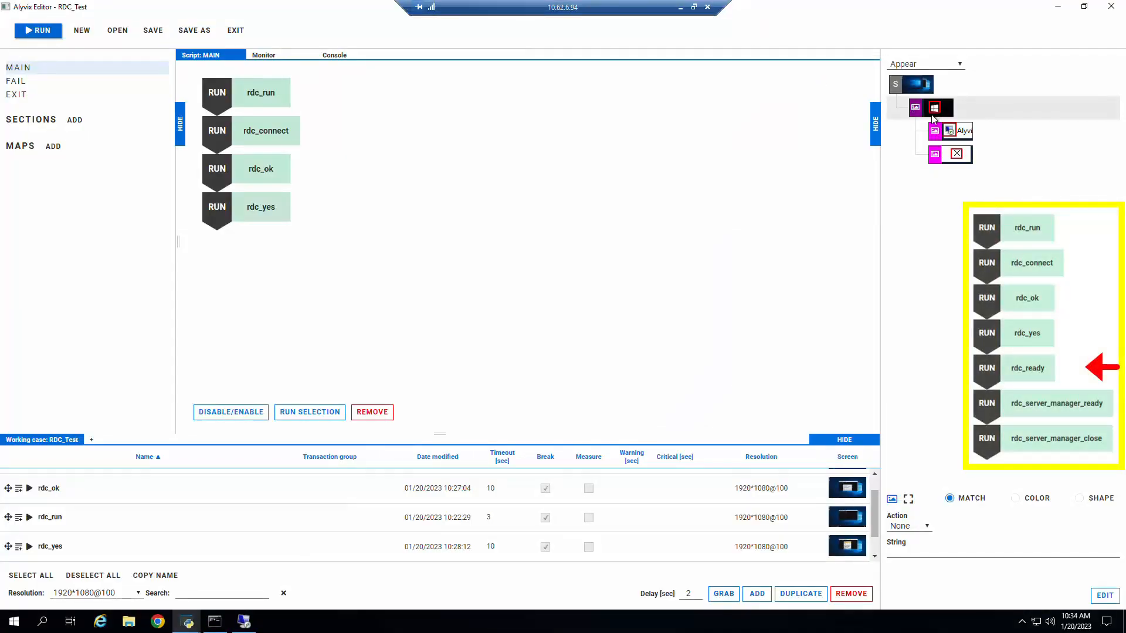
Step: Make the object click Start and type 'server manager{enter}', then name it rdc_ready in MAIN
left_click(924, 531)
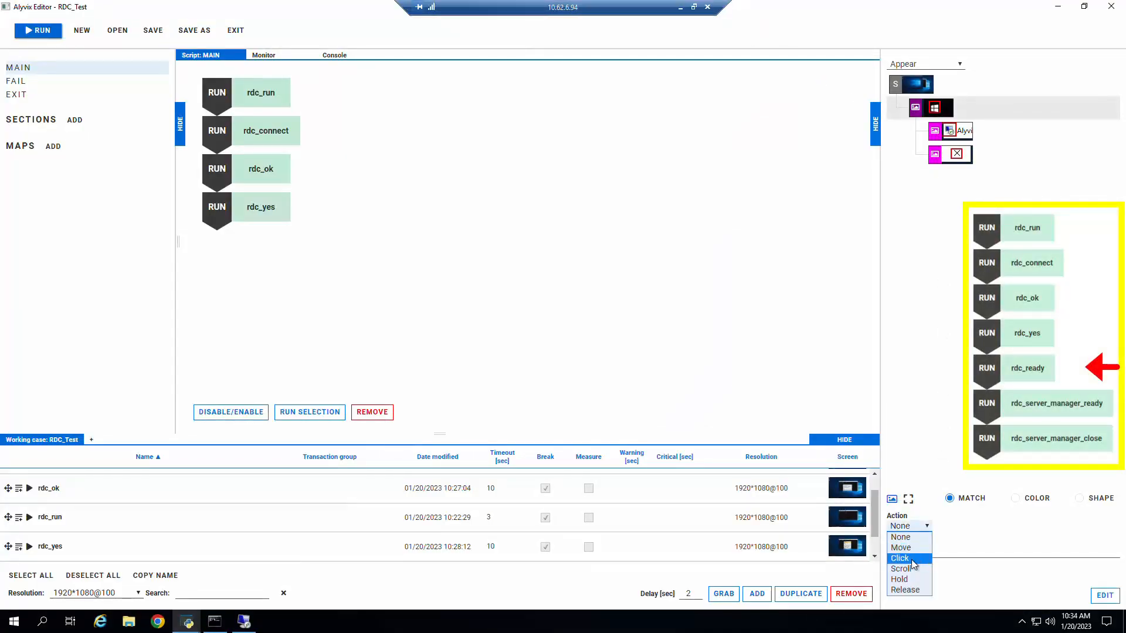
left_click(910, 552)
left_click(910, 552)
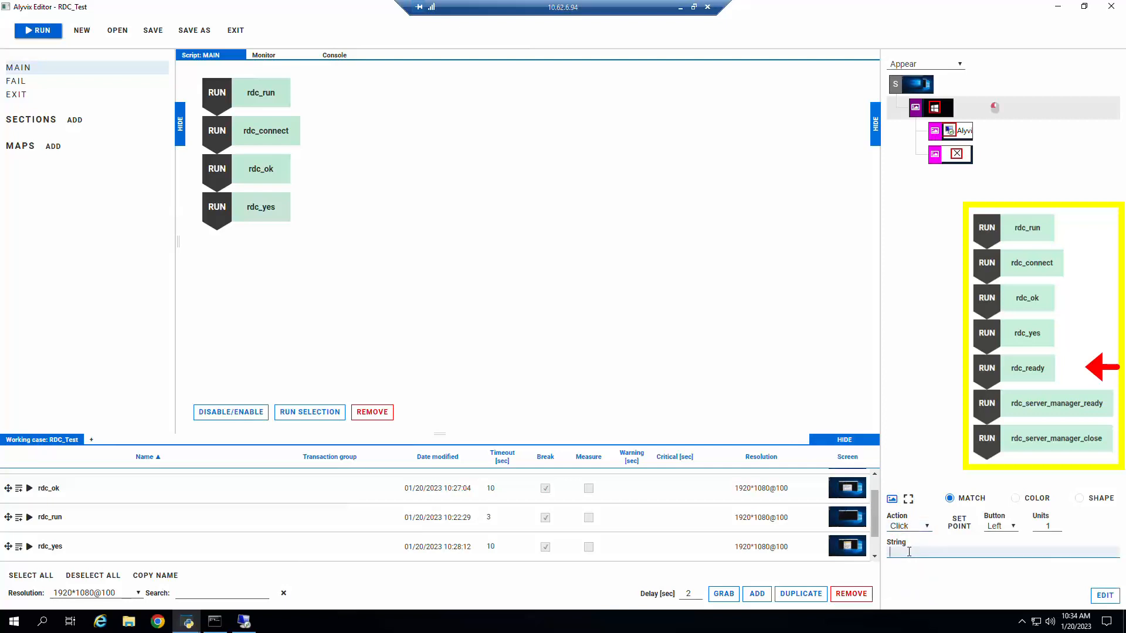
type("server manager{enter")
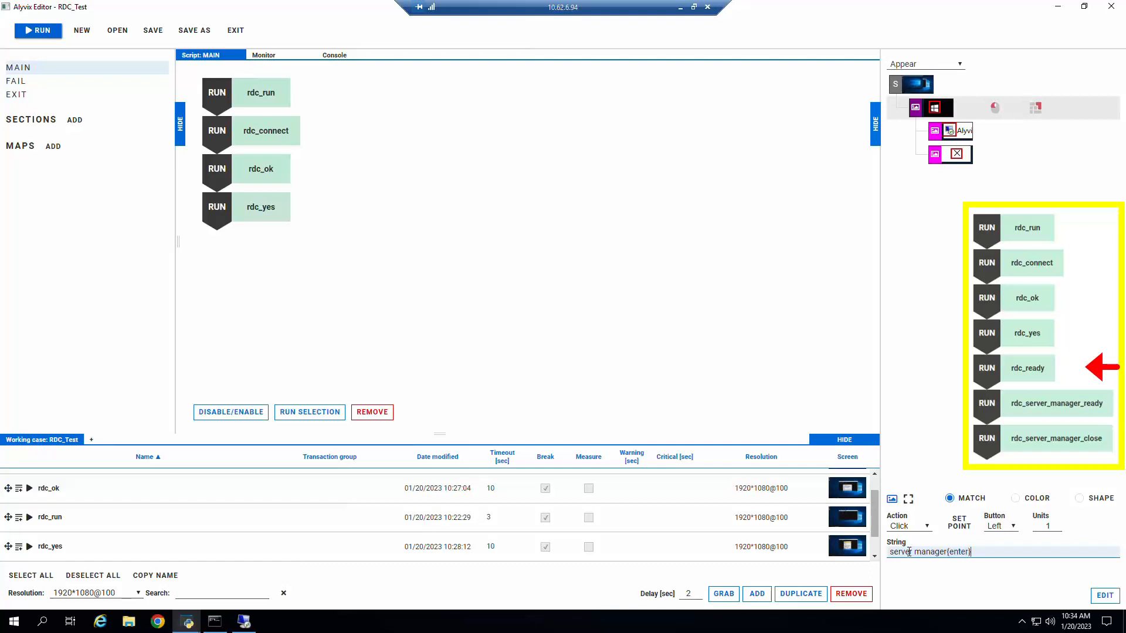
left_click(757, 593)
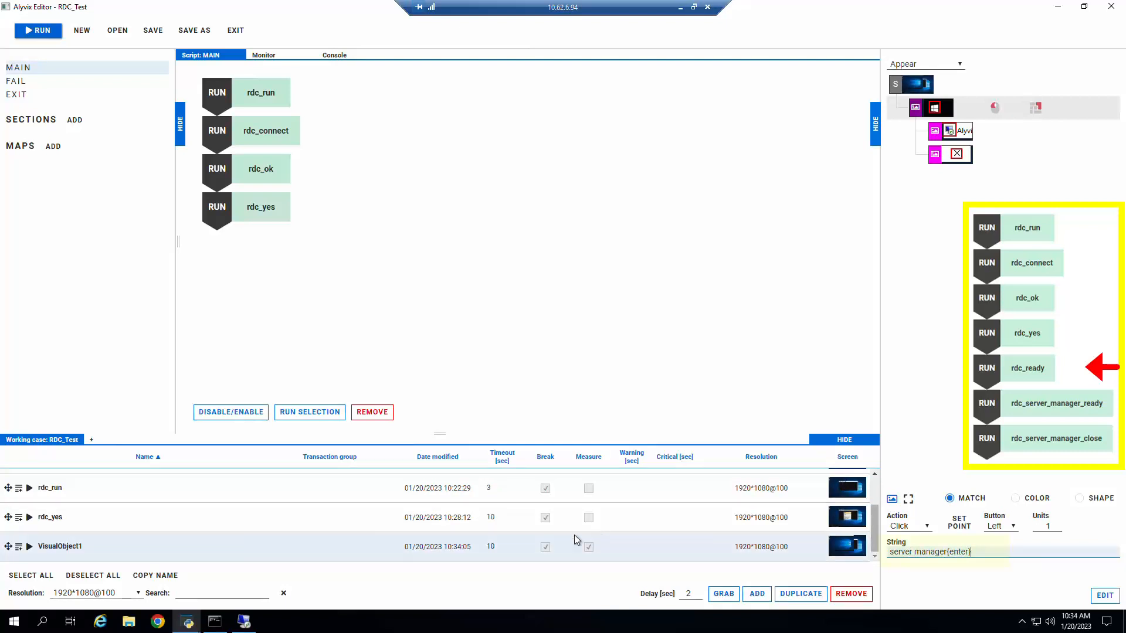
left_click(18, 547)
type("rdc")
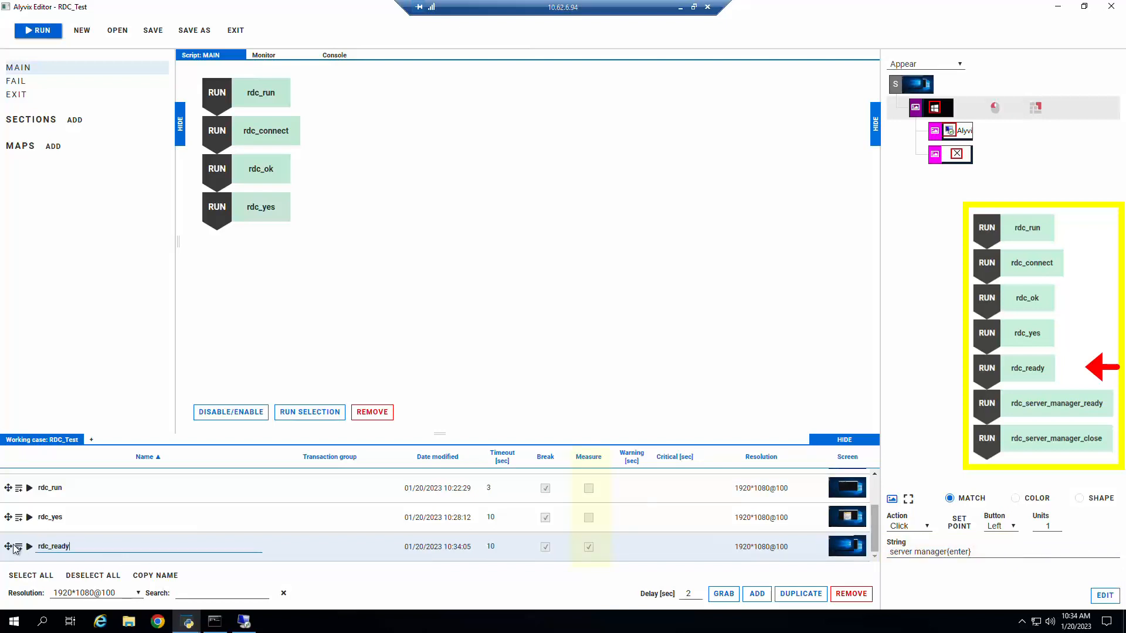
type("_ready")
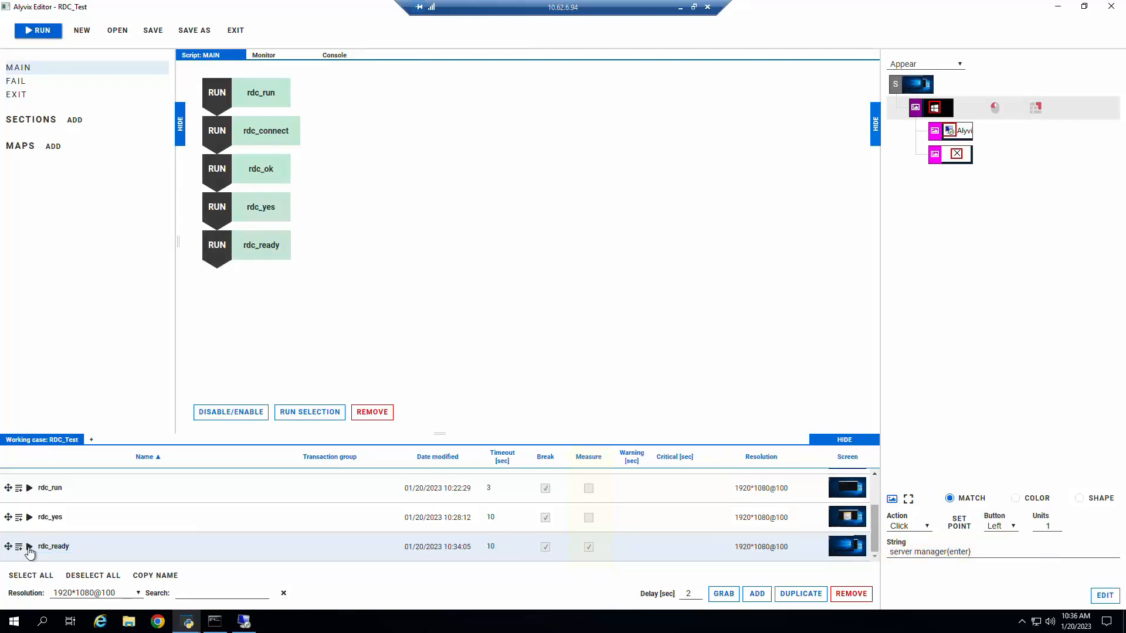
Step: Run rdc_ready, launch Server Manager from the remote 'server manag' search, and start a new capture
left_click(29, 547)
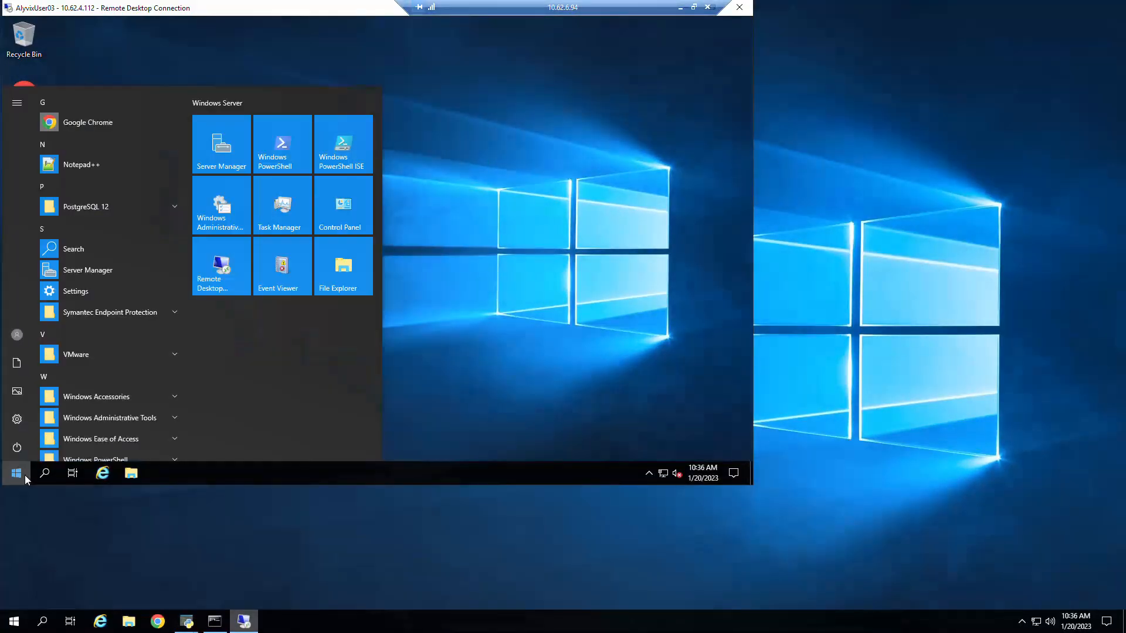
type("server manage")
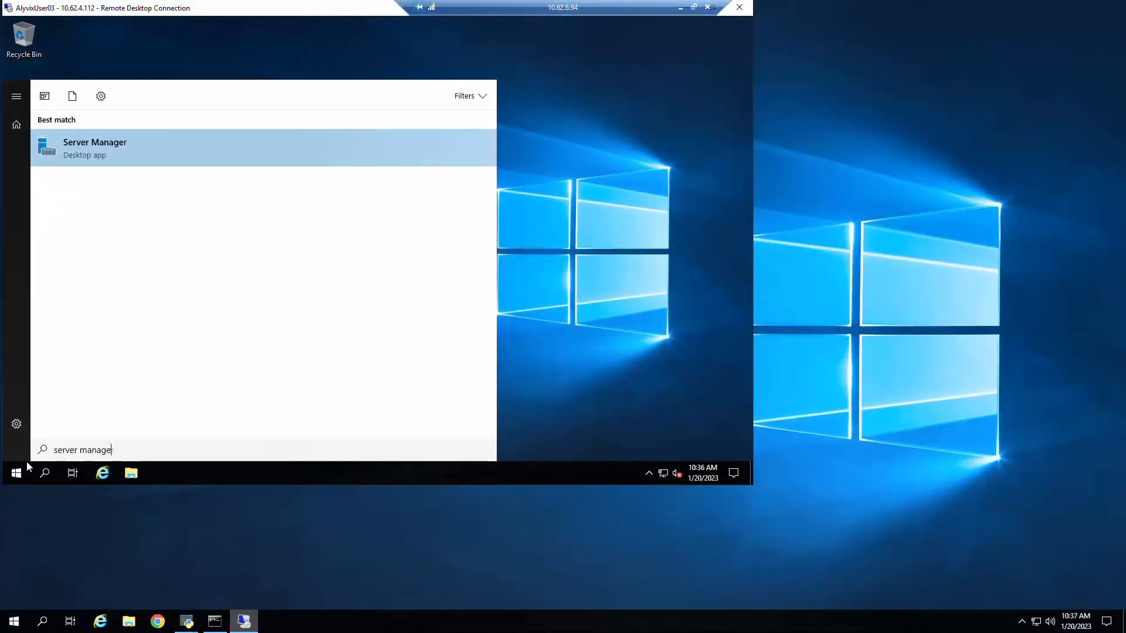
key("Return")
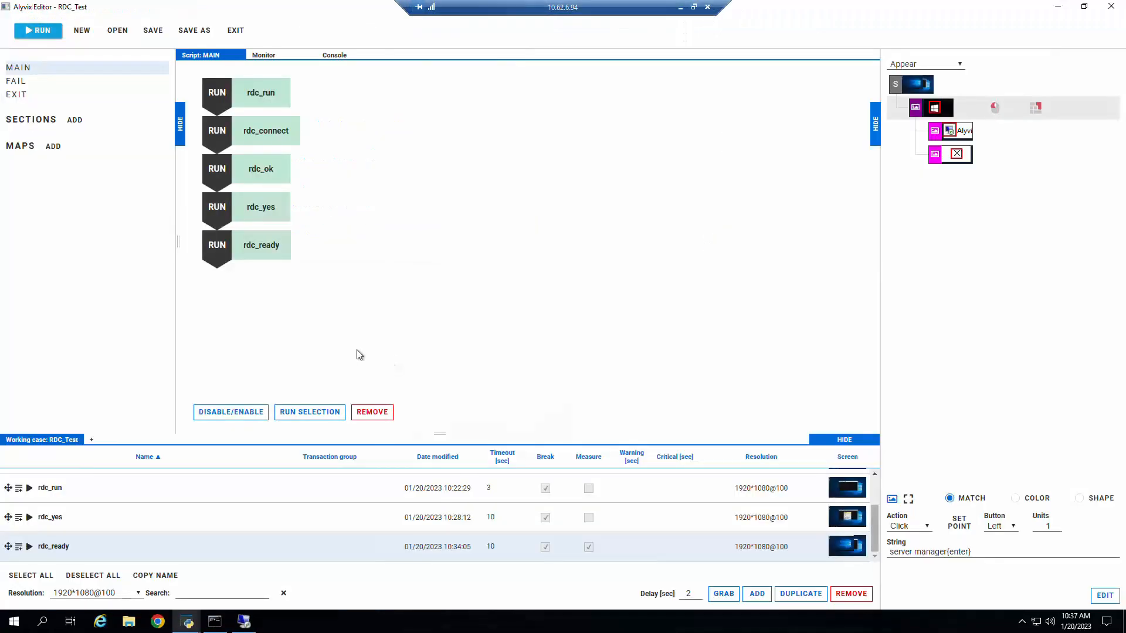
left_click(756, 591)
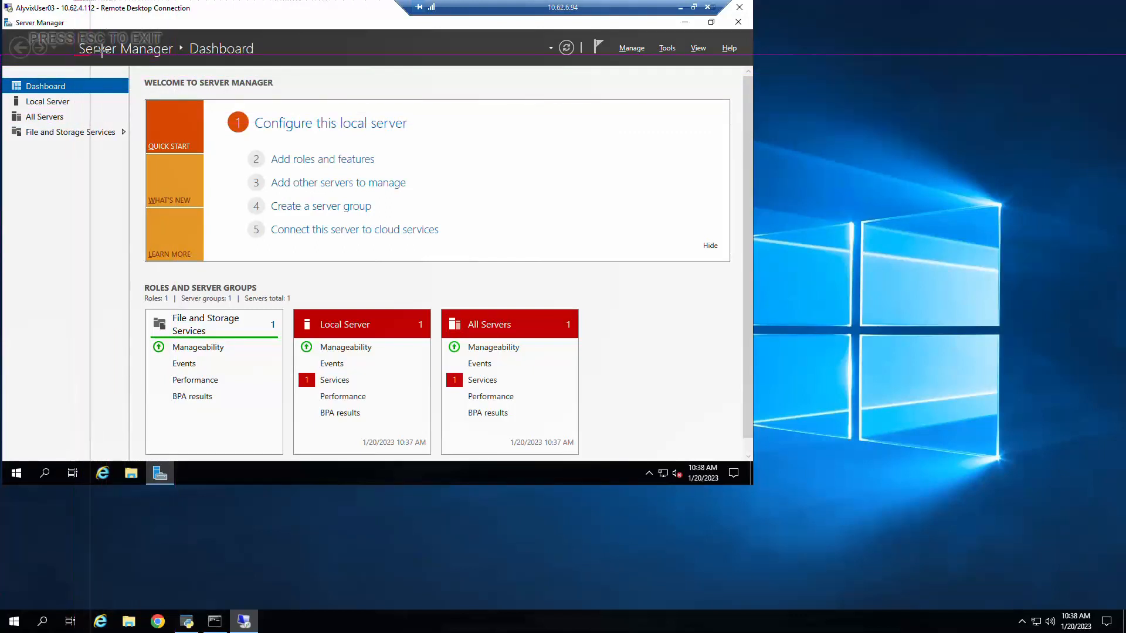
Step: Capture the Server Manager title with a full-width search area as rdc_server_manager_ready, add to MAIN, and test it
left_click_drag(173, 41, 75, 60)
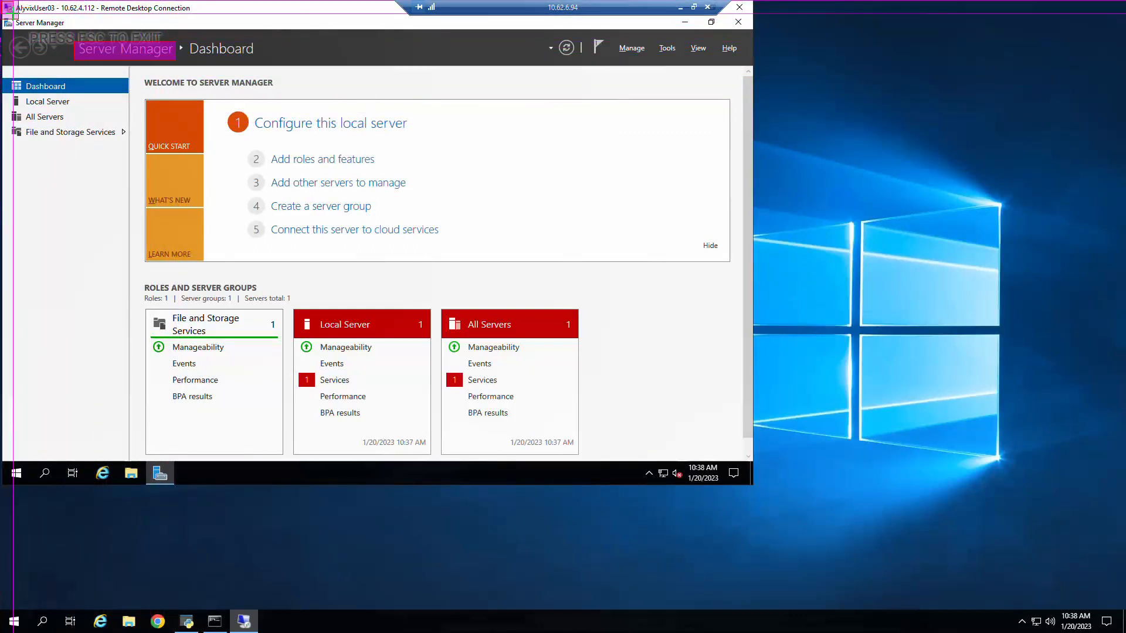
left_click_drag(19, 15, 1125, 14)
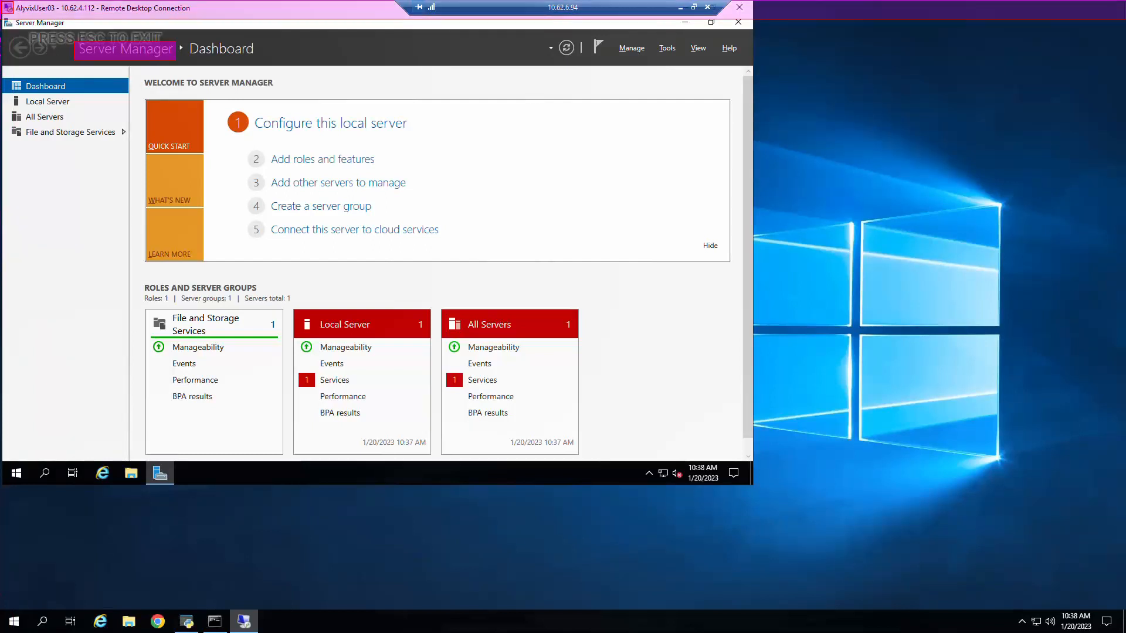
key("Escape")
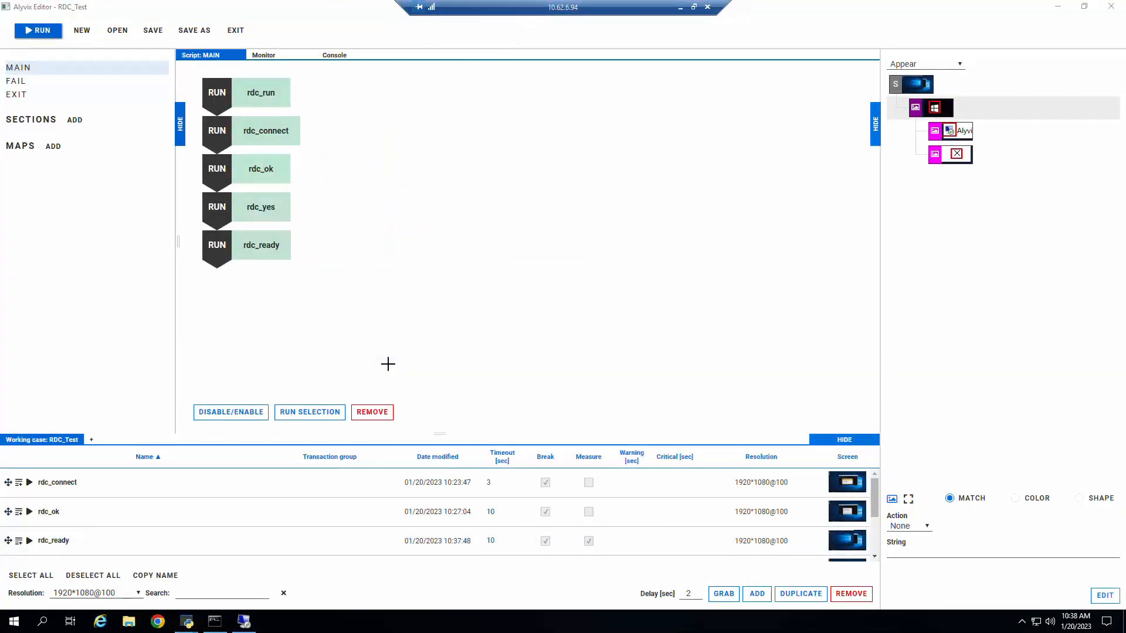
key("ctrl+a")
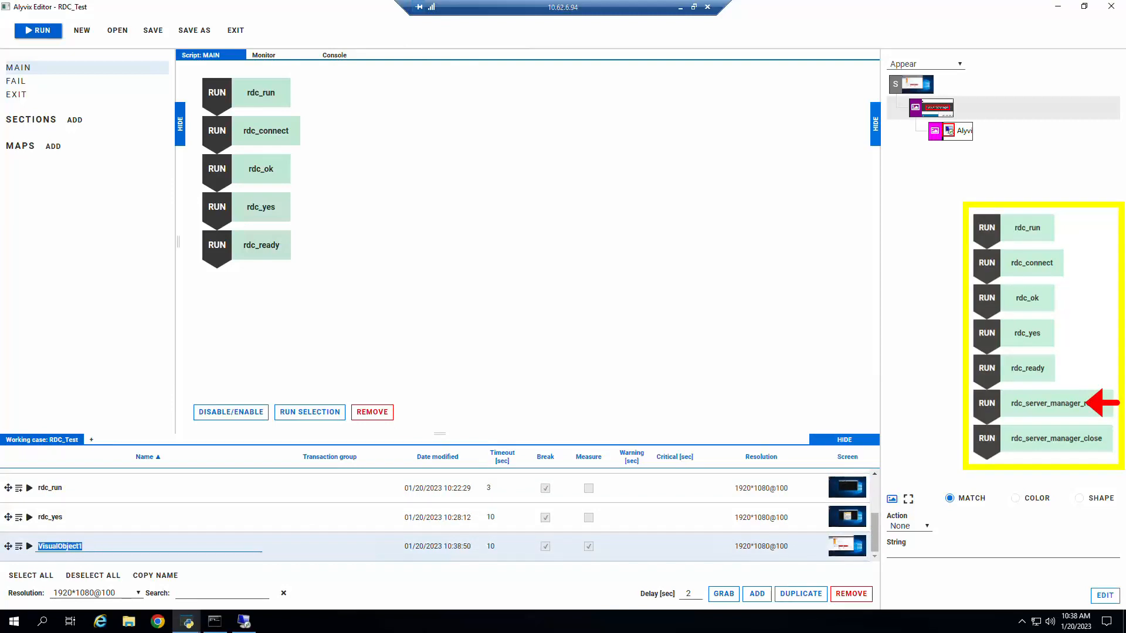
type("rdc_server_manager_ready")
left_click(20, 546)
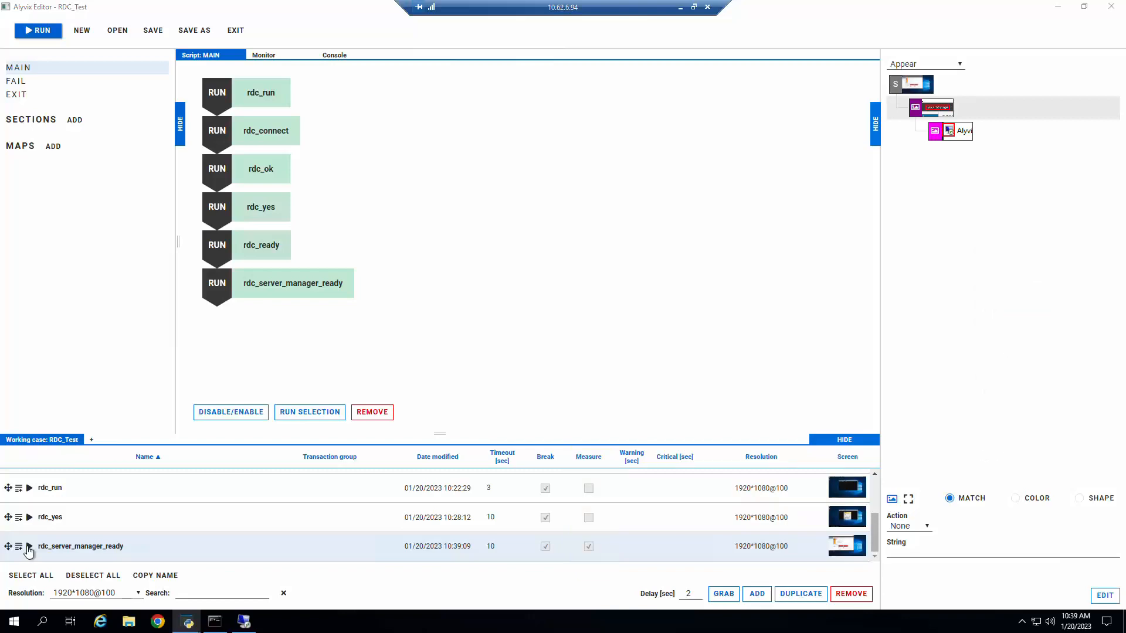
left_click(29, 547)
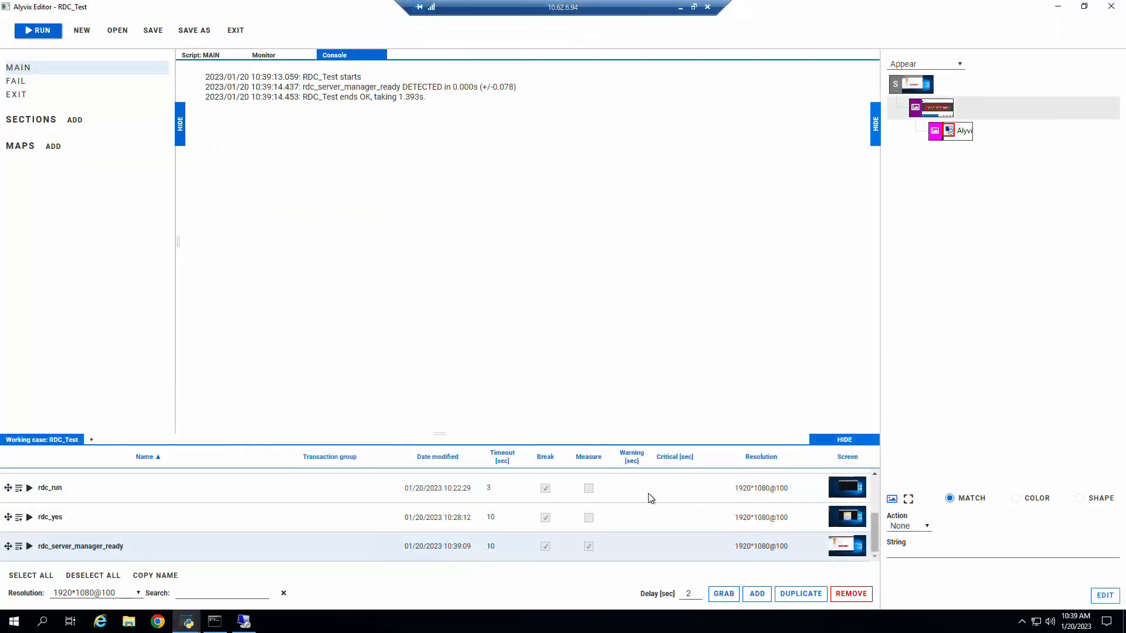
Step: Capture the Server Manager title, limited to the top strip, and make its icon double-click
left_click(756, 593)
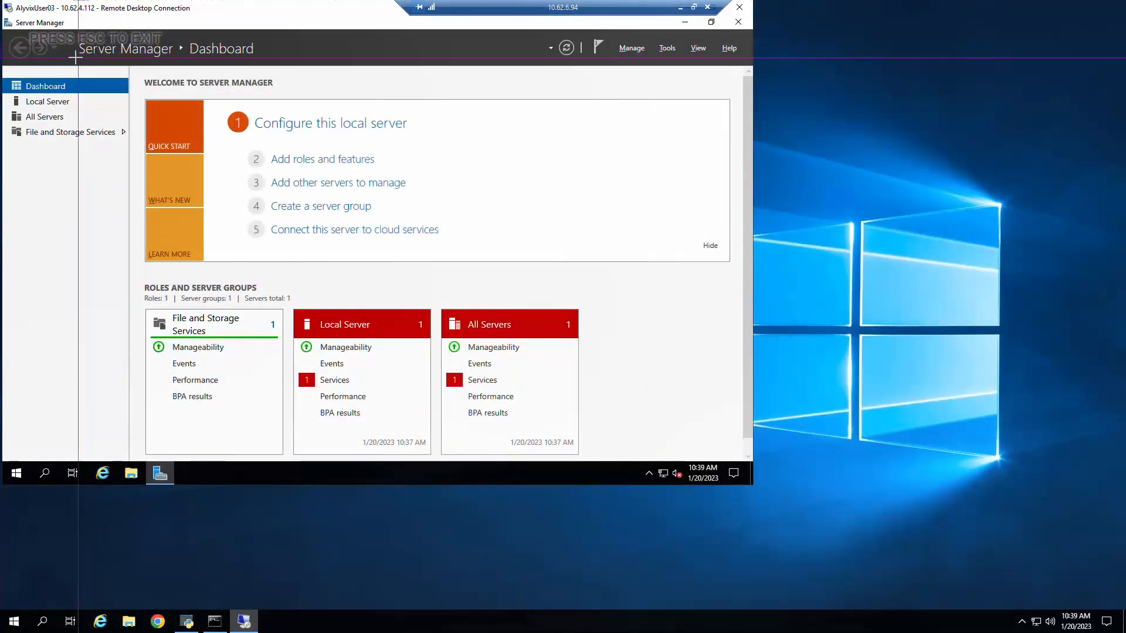
left_click_drag(73, 59, 176, 39)
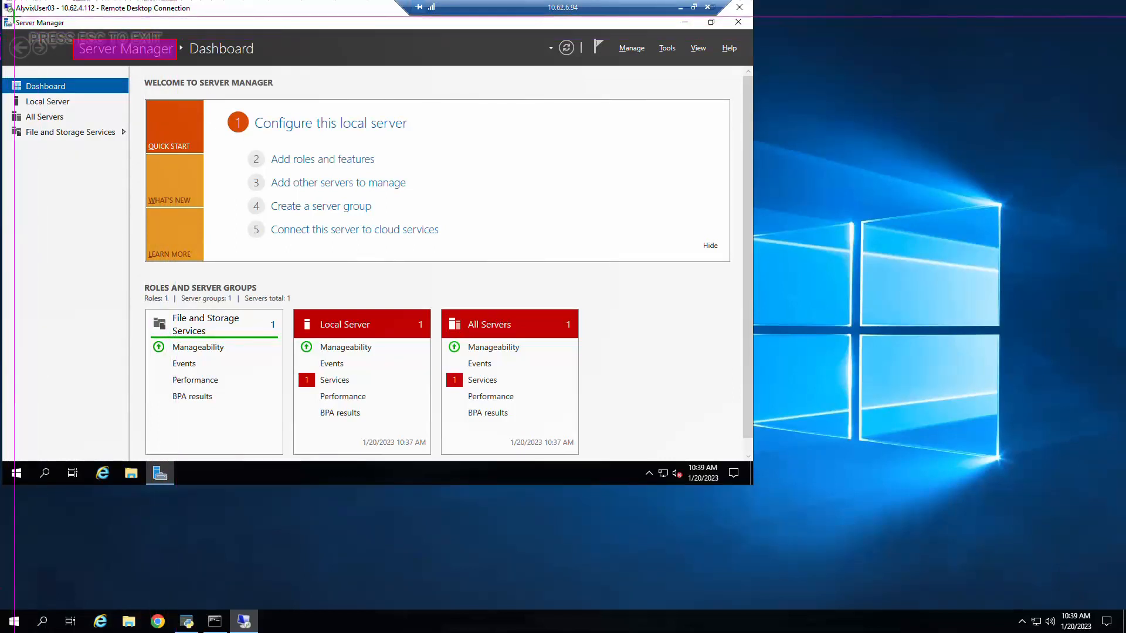
left_click_drag(21, 9, 323, 8)
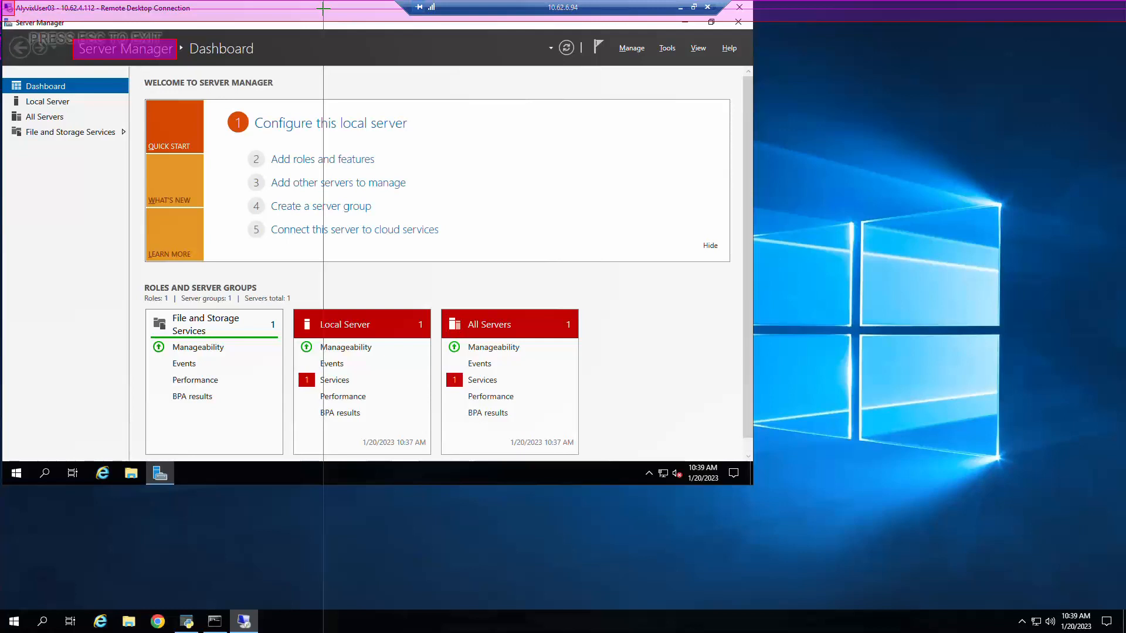
key("ctrl+o")
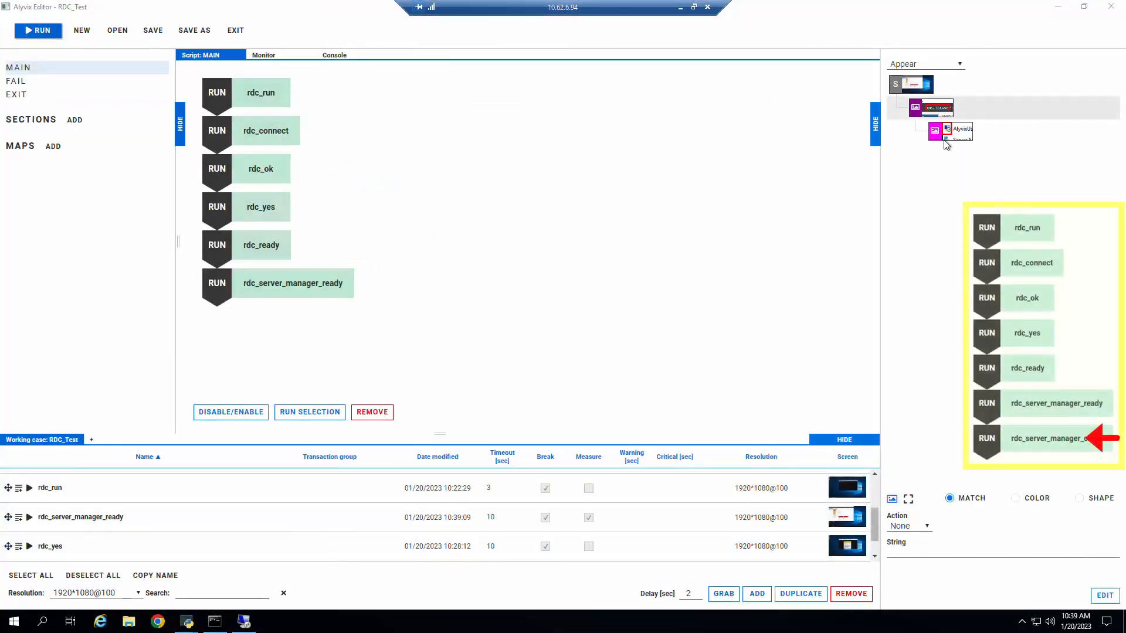
left_click(951, 138)
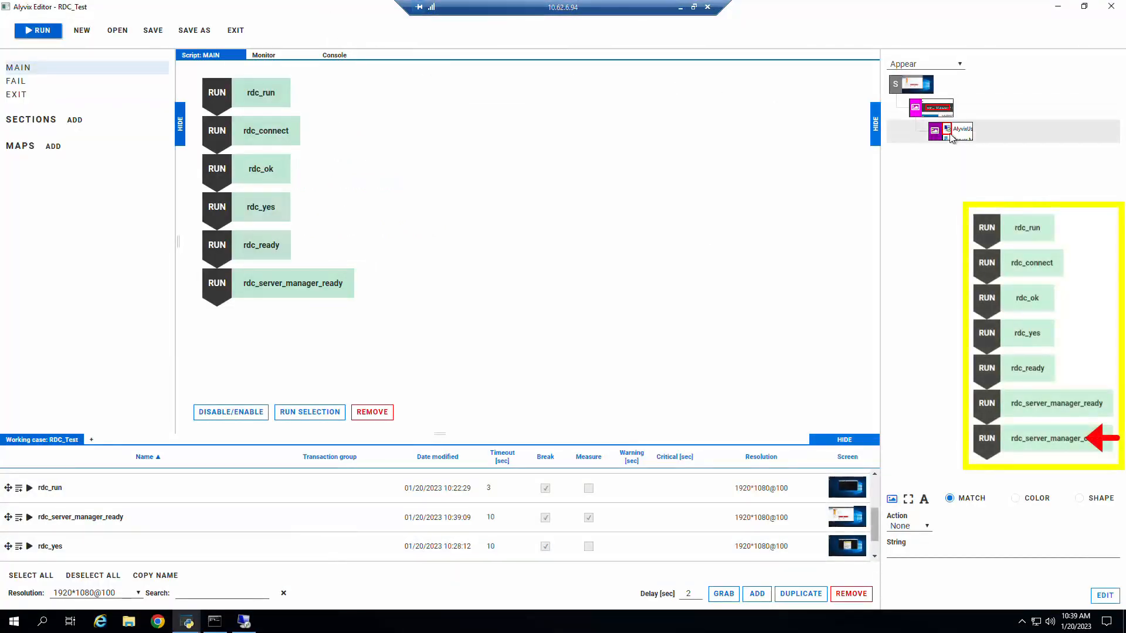
left_click(925, 526)
left_click(915, 563)
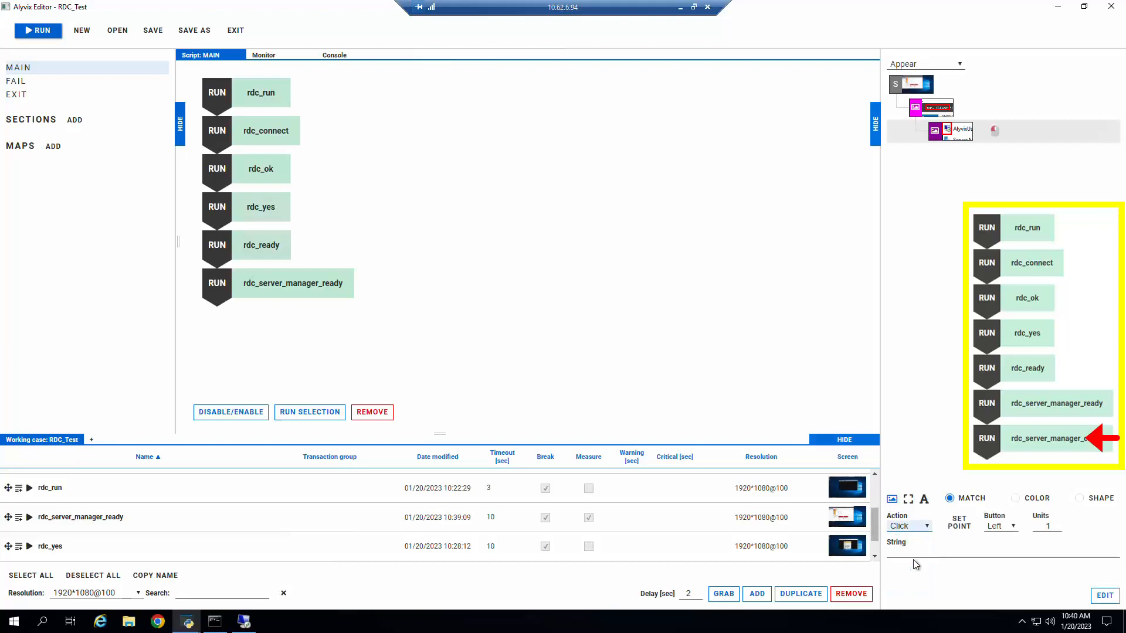
left_click(1055, 524)
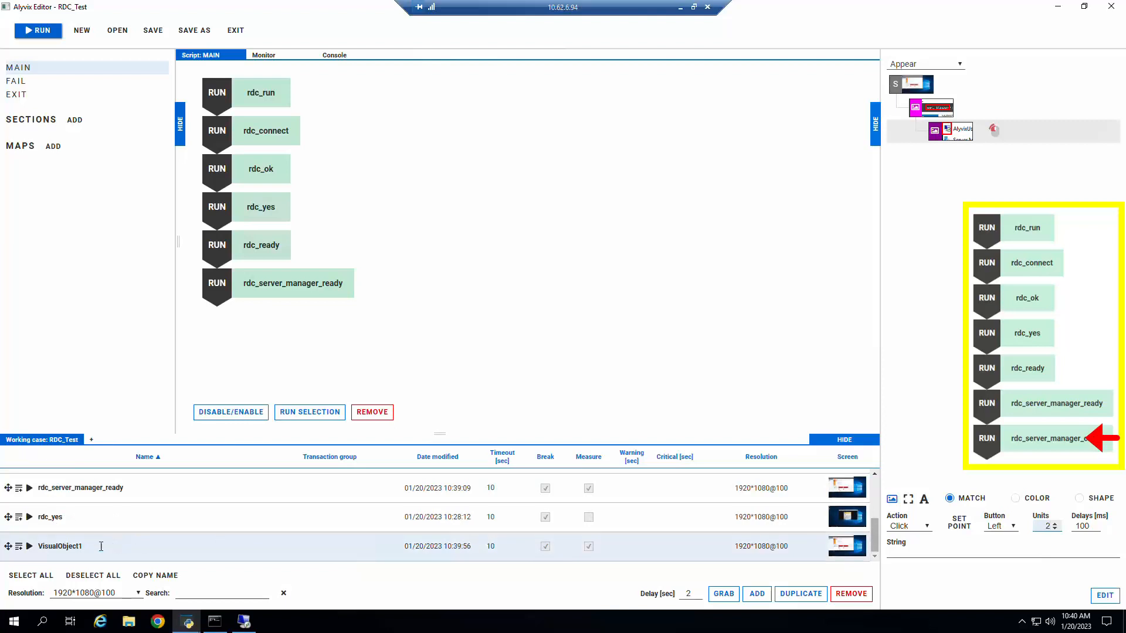
Step: Name it rdc_server_manager_close with 3-second timeout, Break and Measure off; append to MAIN and run
left_click_drag(103, 543, 22, 550)
type("rdc")
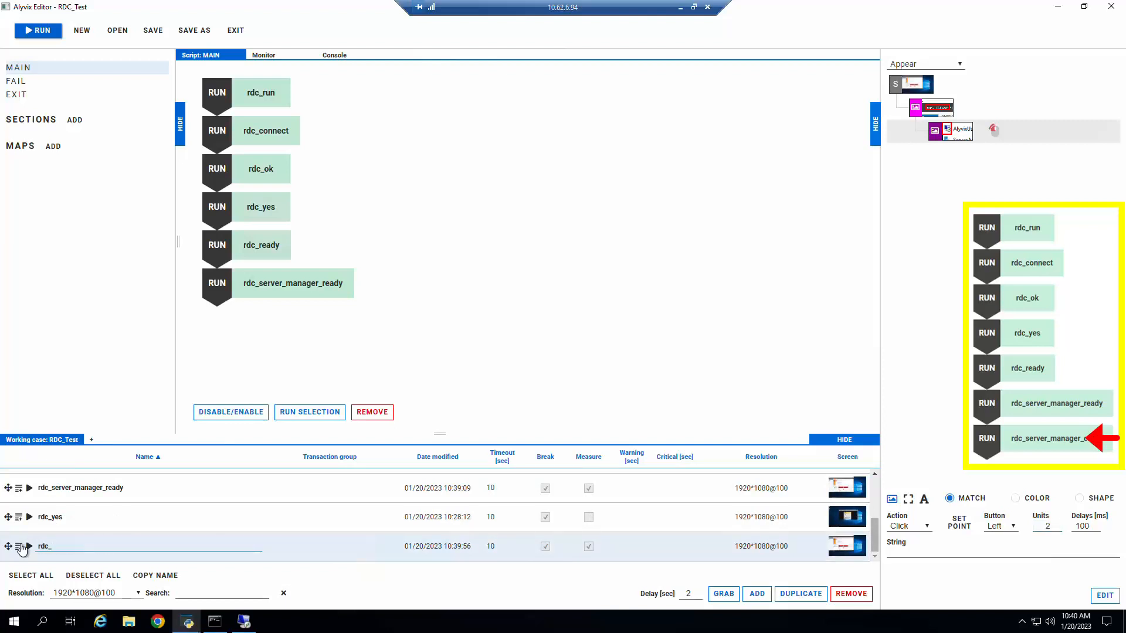
type("_server_manager_close")
left_click(482, 547)
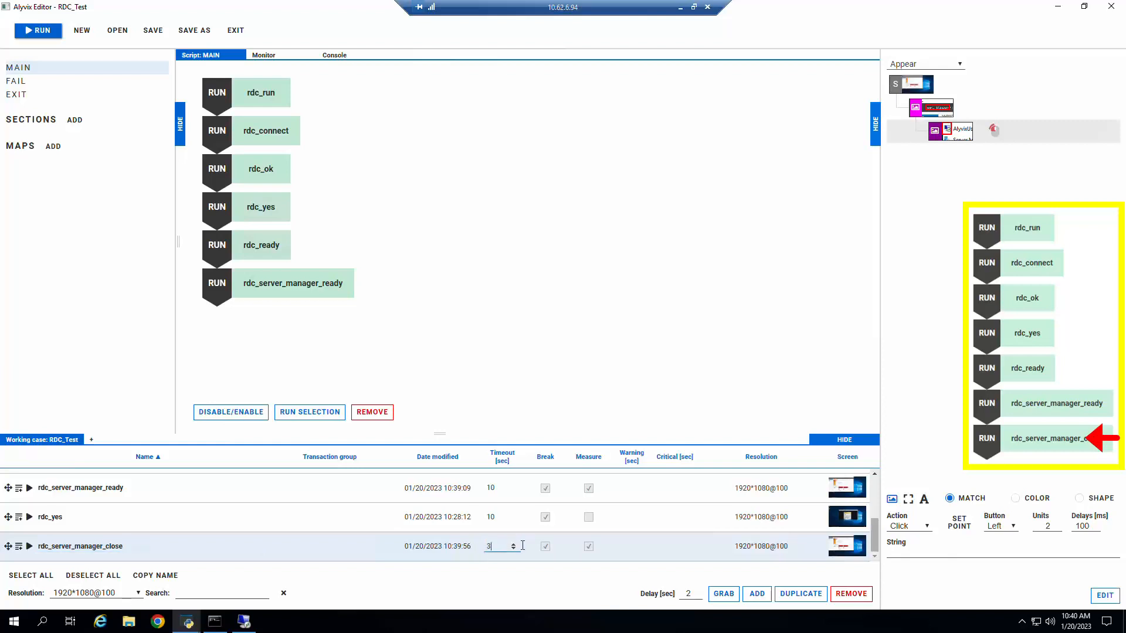
left_click(546, 547)
left_click(589, 546)
left_click(19, 548)
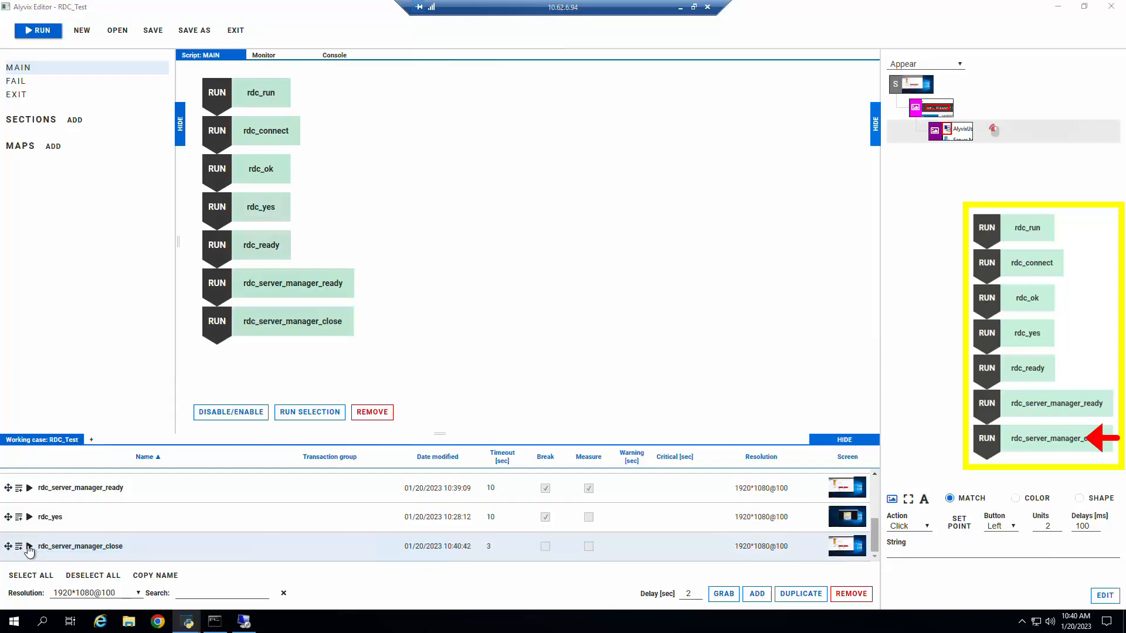
left_click(28, 547)
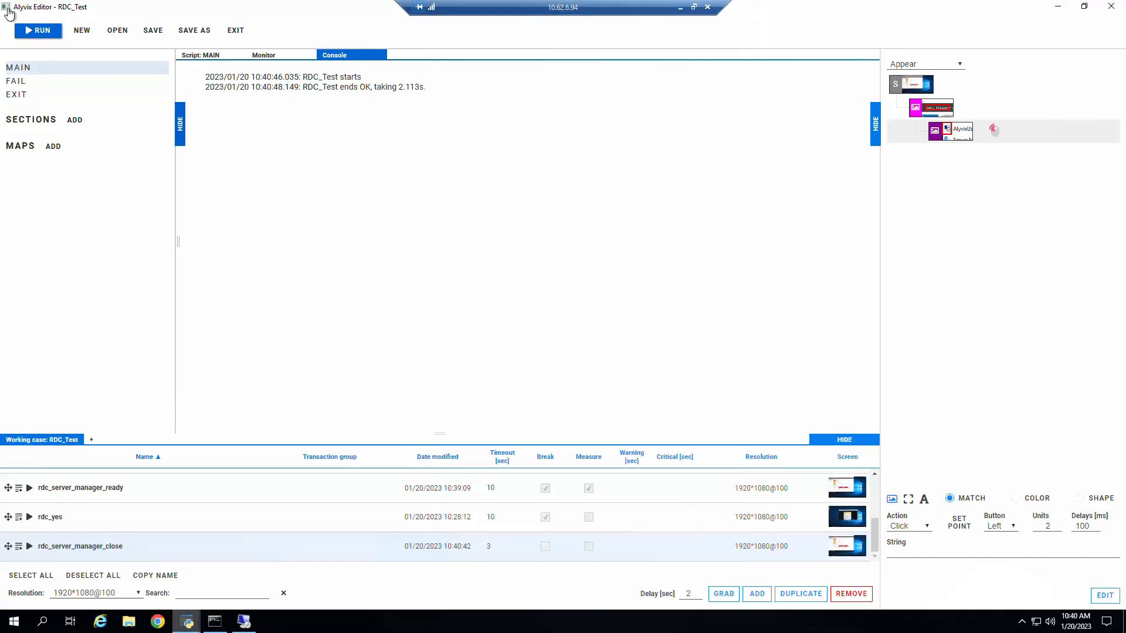
Step: Create an empty object named rdc_kill with a 3-second timeout and Measure off
left_click(756, 594)
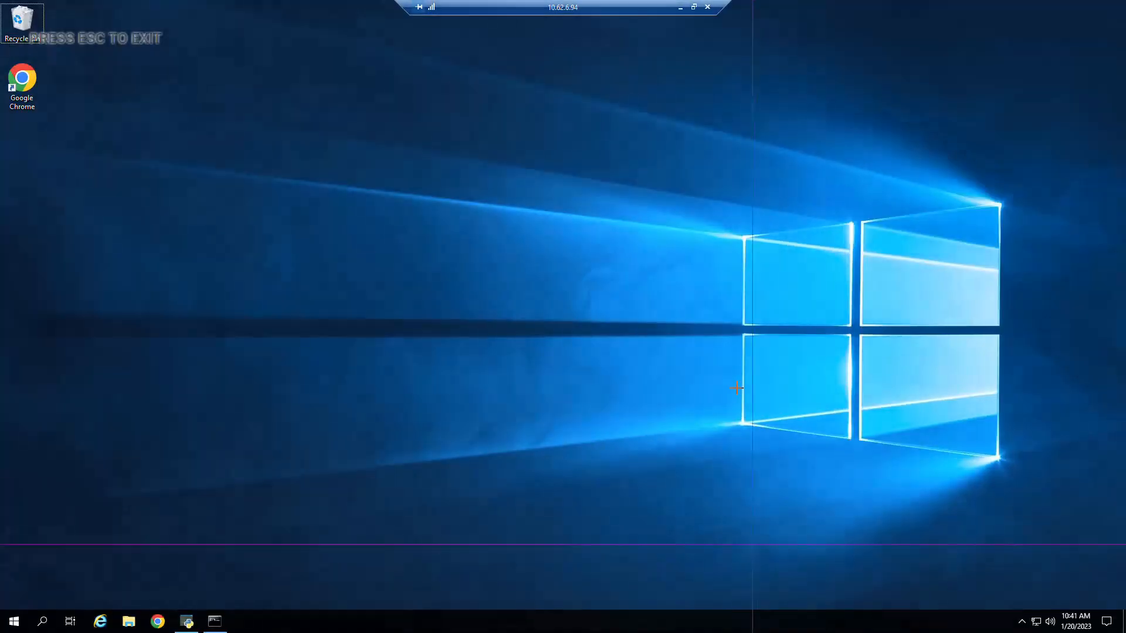
key("Escape")
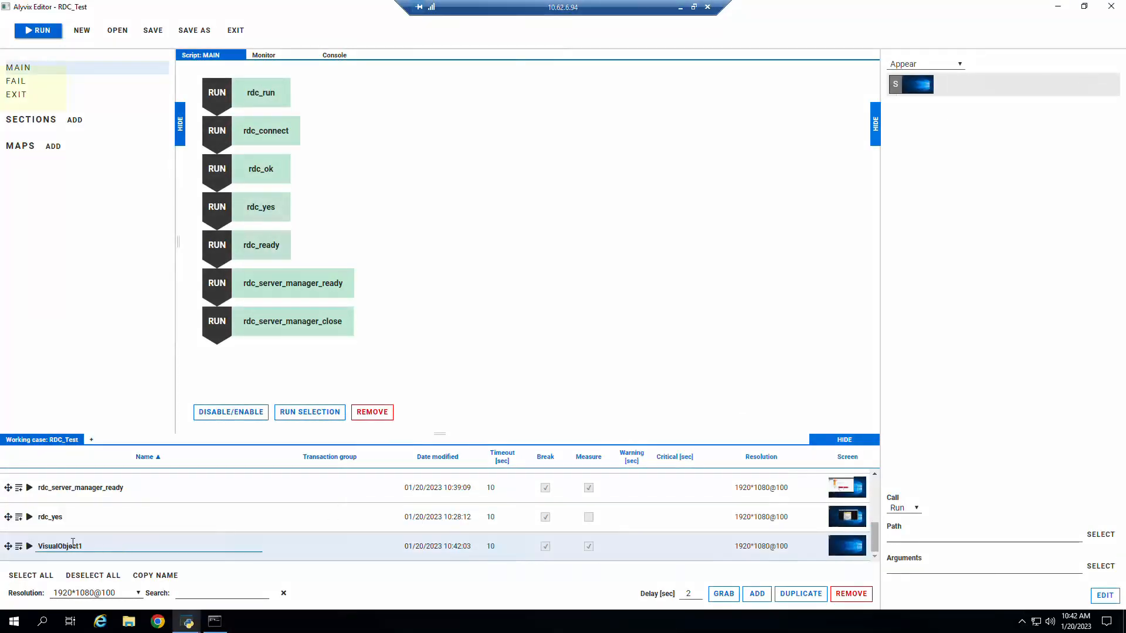
type("rdc_kill")
key("Tab")
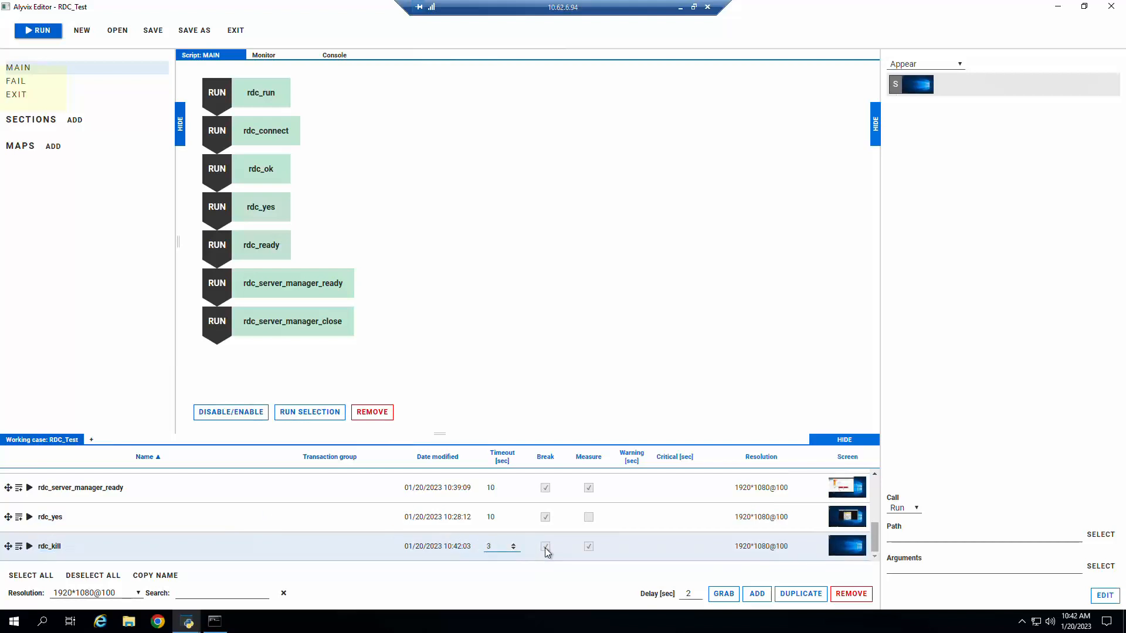
left_click(588, 548)
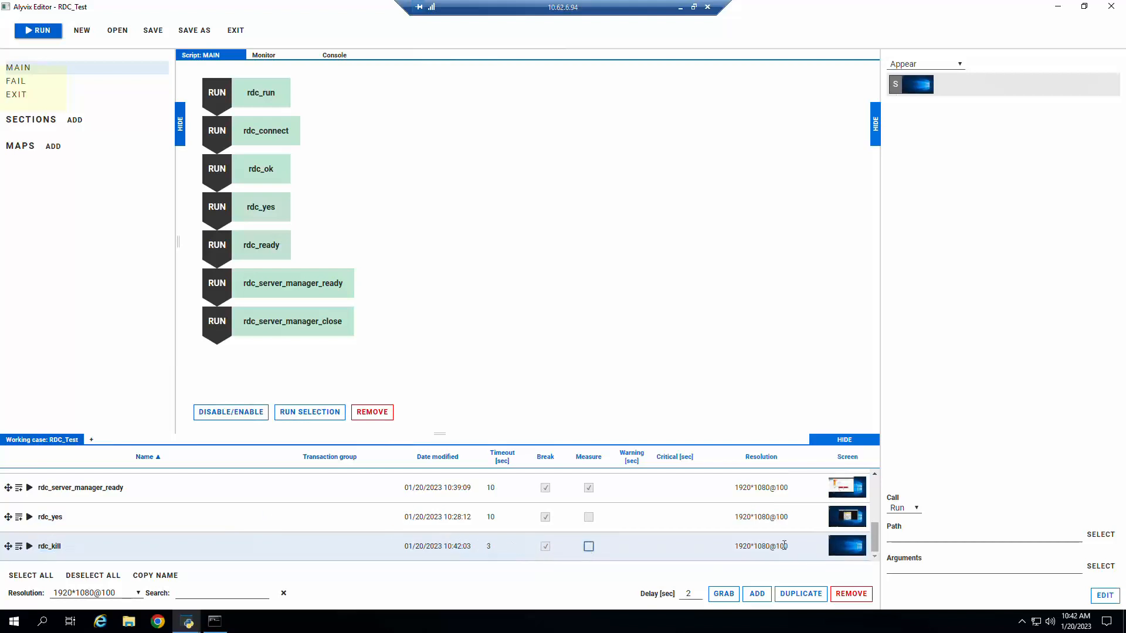
Step: Set rdc_kill's call to Kill the mstsc.exe process, then show the FAIL script
left_click(907, 508)
left_click(903, 528)
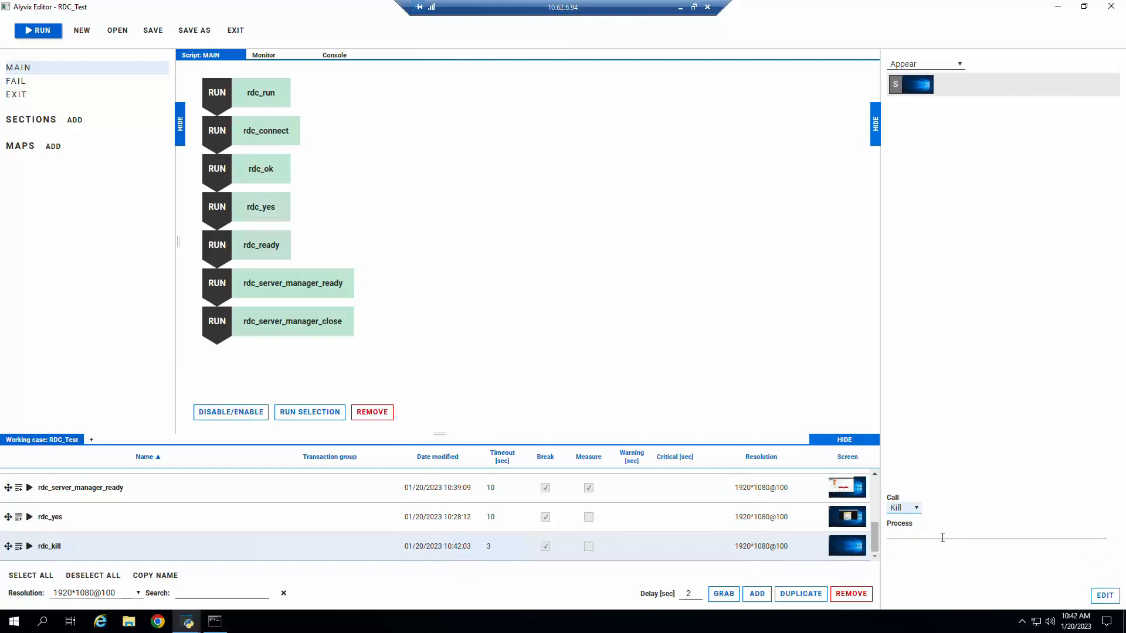
left_click(942, 537)
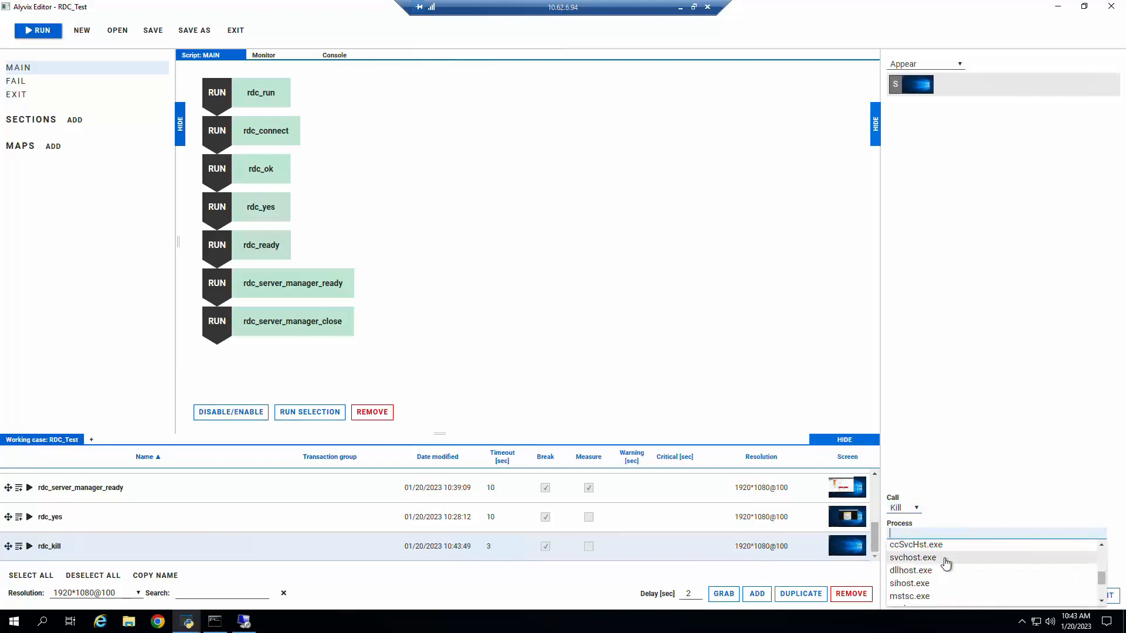
left_click(934, 597)
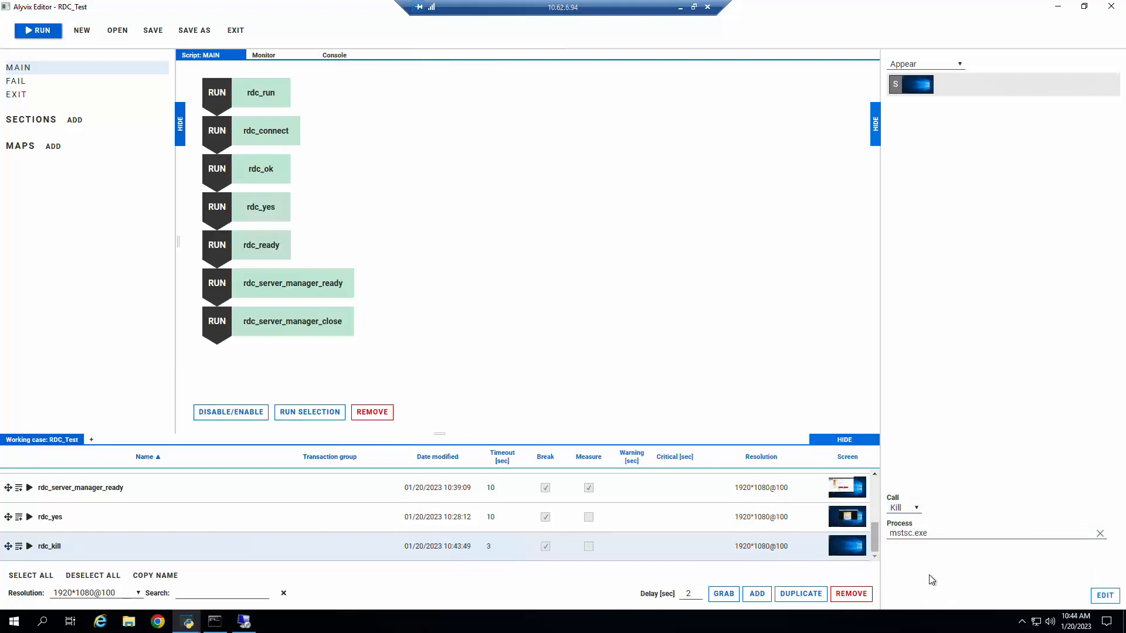
left_click(26, 87)
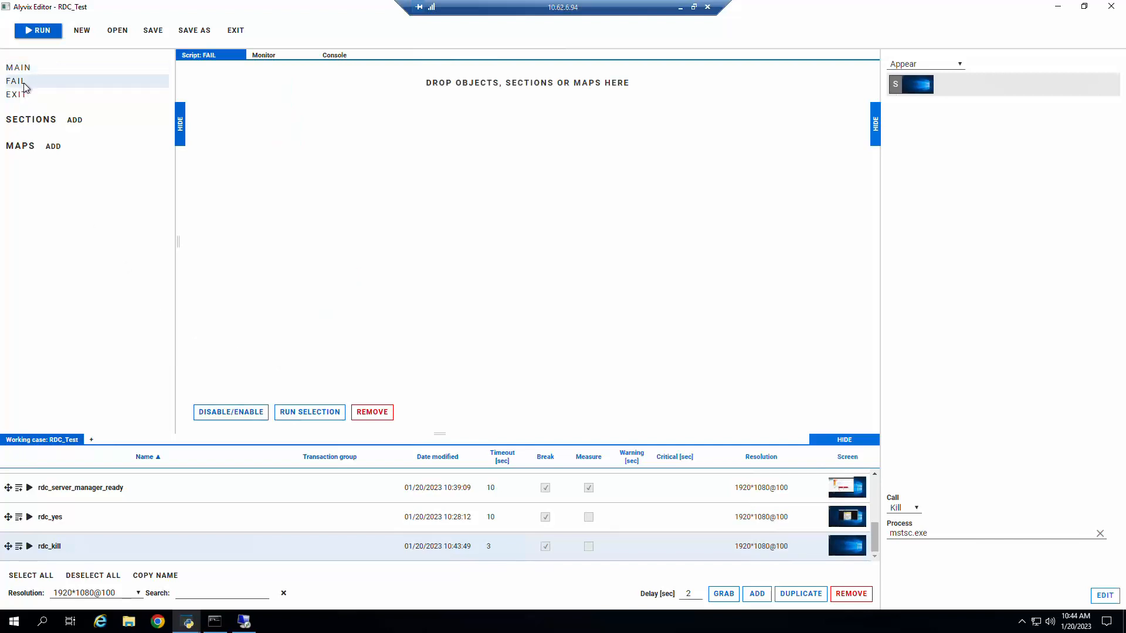
Step: Add rdc_server_manager_close then rdc_kill to the FAIL script, and rdc_kill to the EXIT script
scroll(19, 518, "up", 2)
left_click(19, 519)
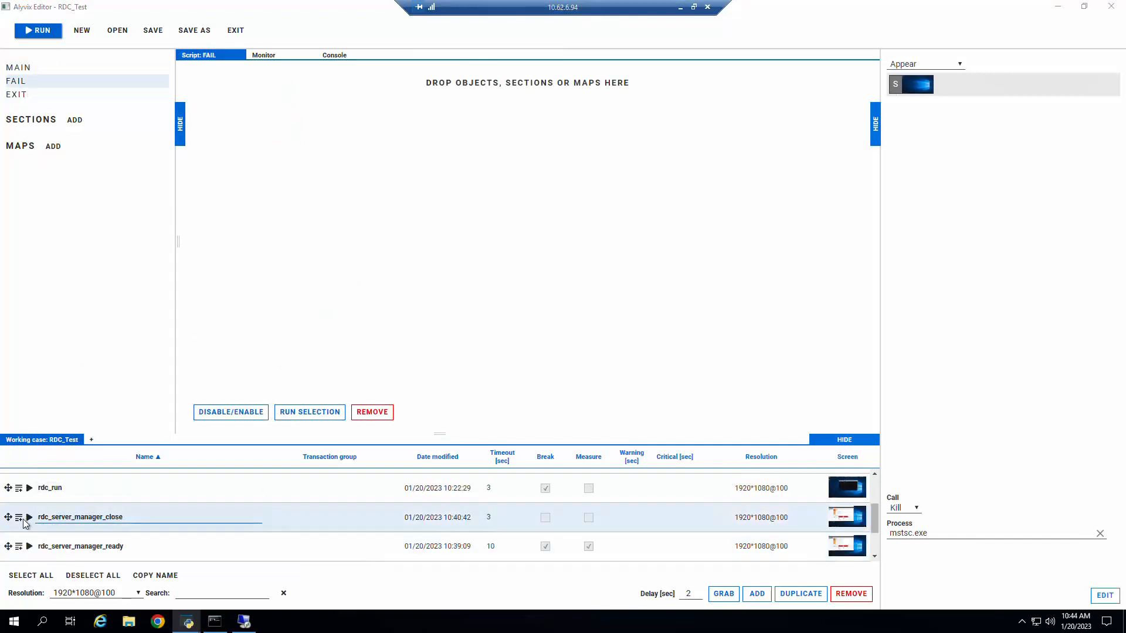
left_click(19, 518)
scroll(26, 523, "down", 2)
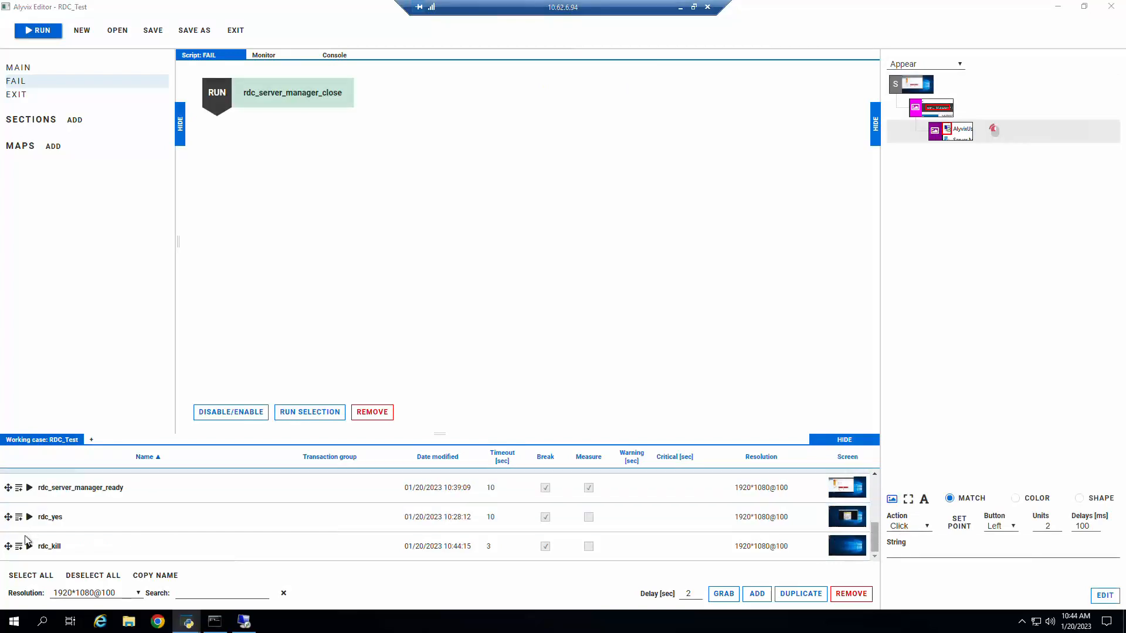
left_click(18, 548)
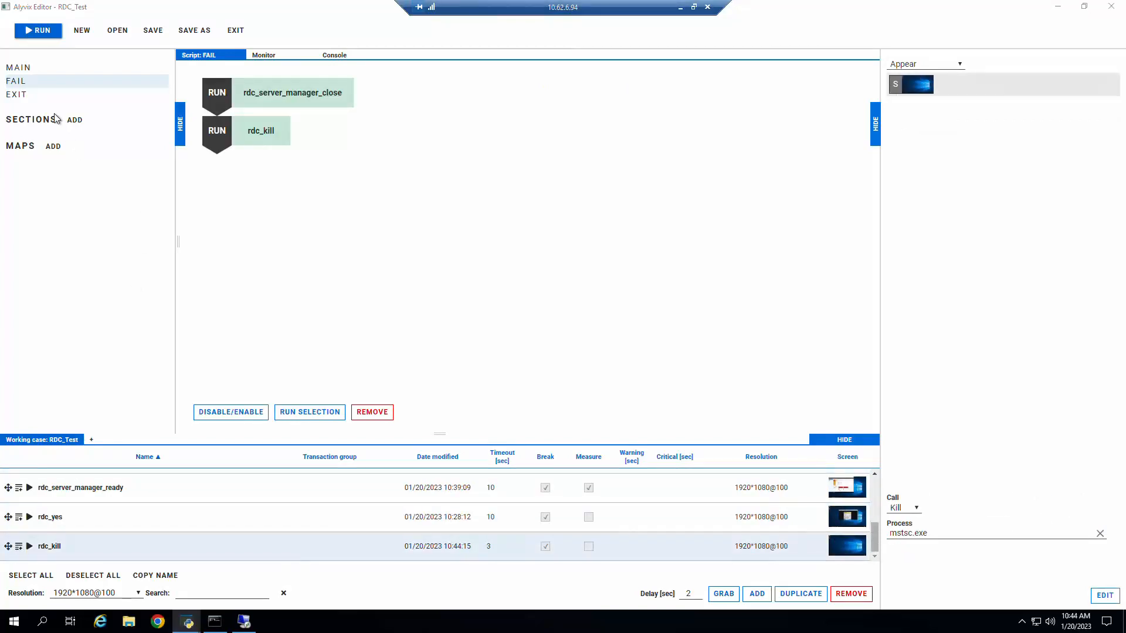
left_click(41, 92)
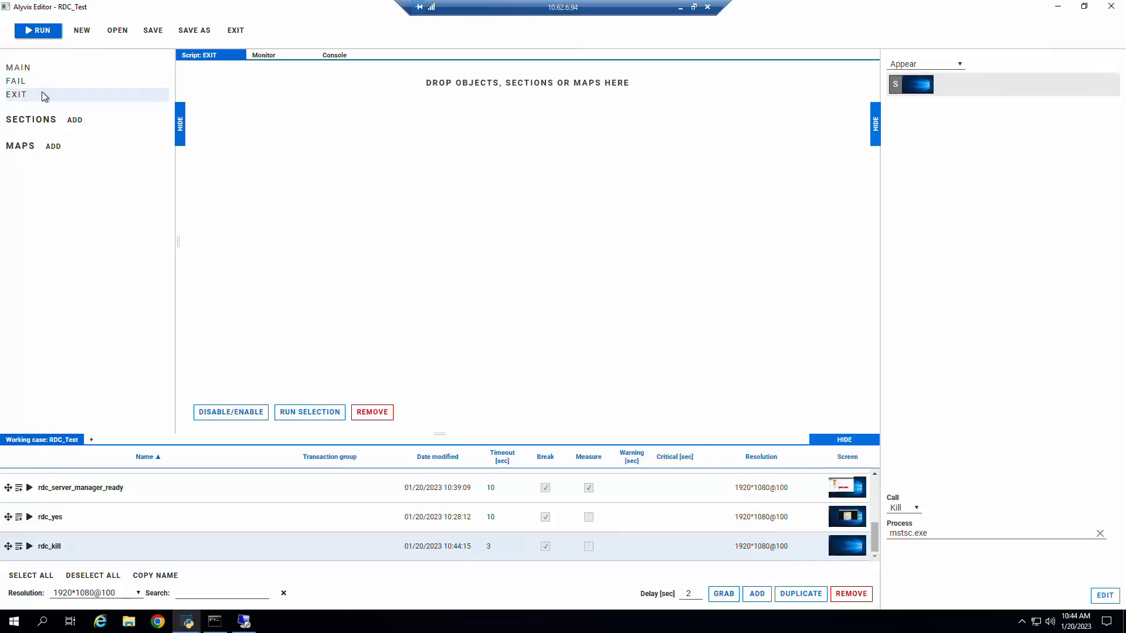
left_click(18, 546)
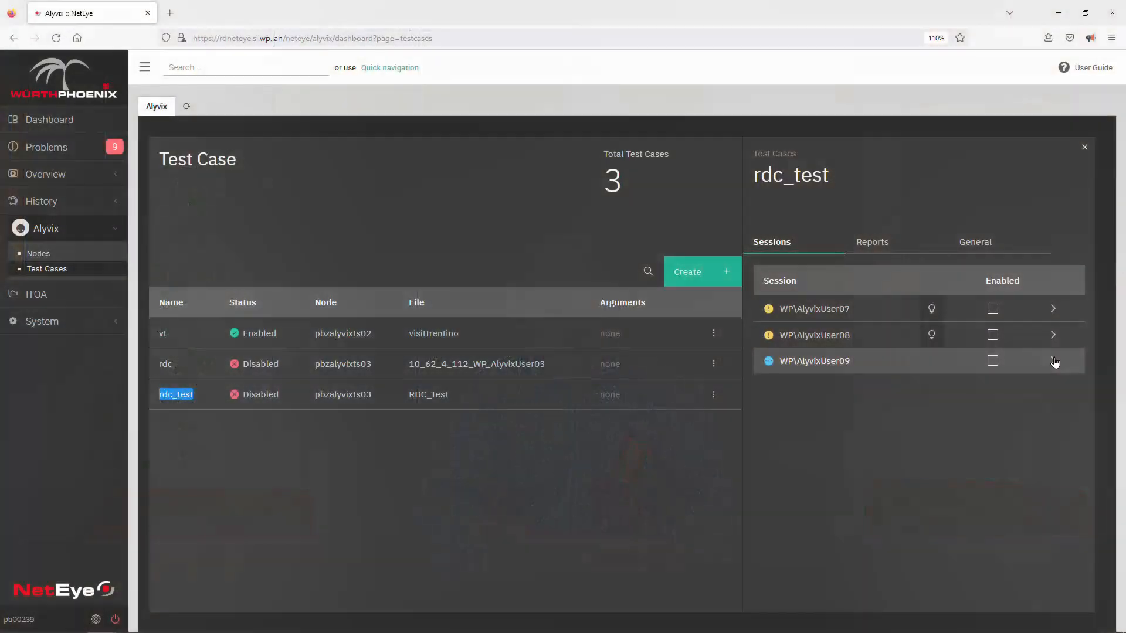
Step: Pause the third session's workflow, switch rdc_test on there, and save the settings
left_click(1053, 361)
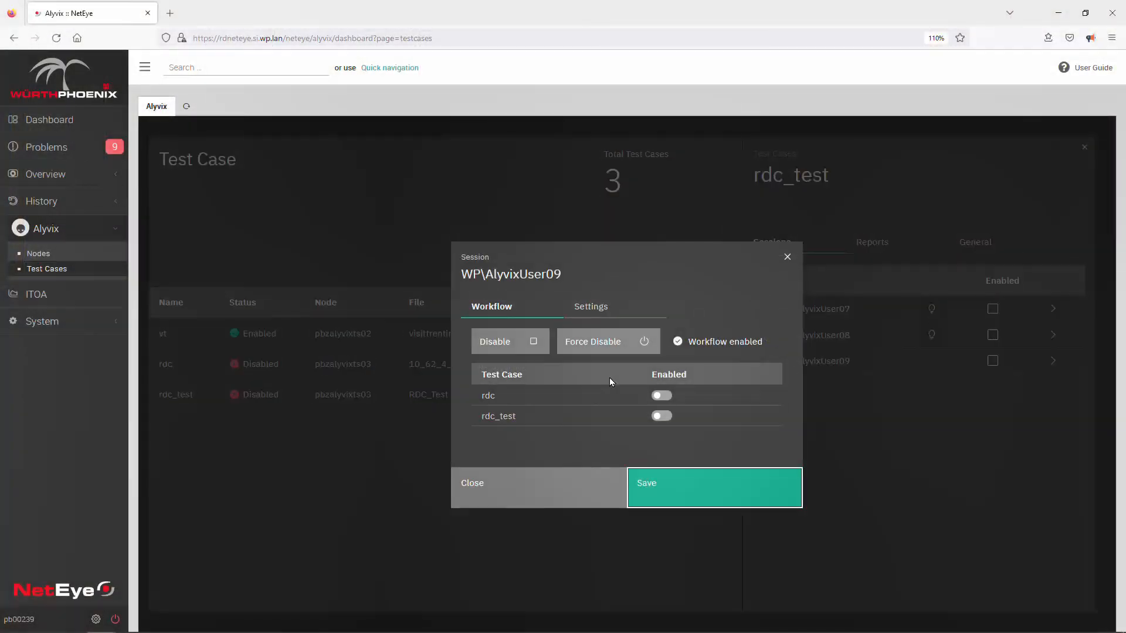
left_click(522, 346)
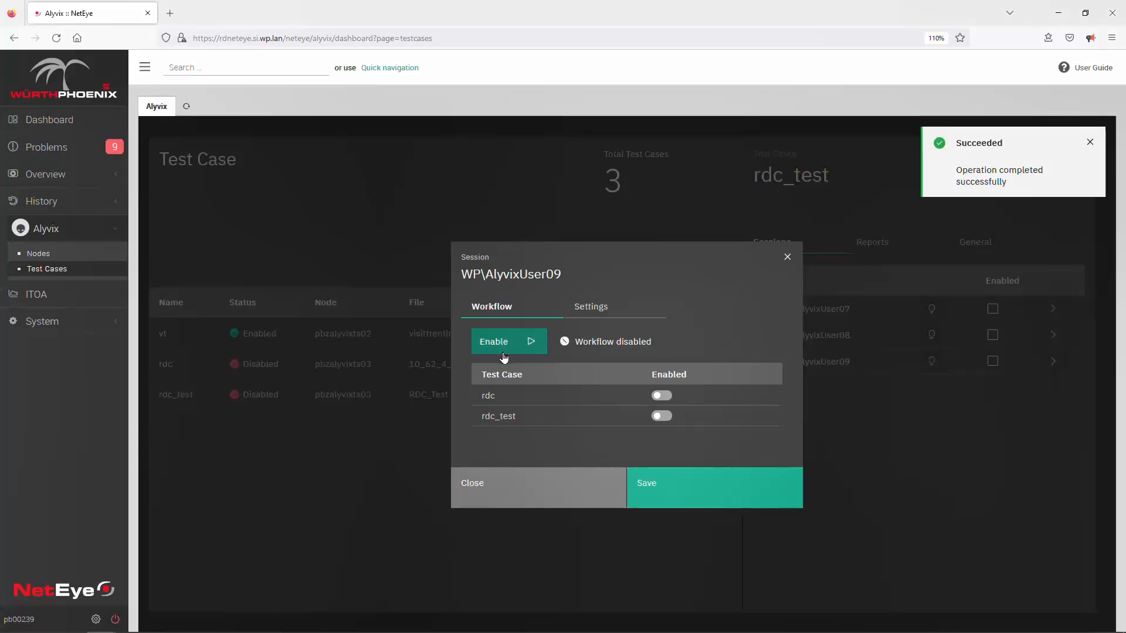
left_click(659, 417)
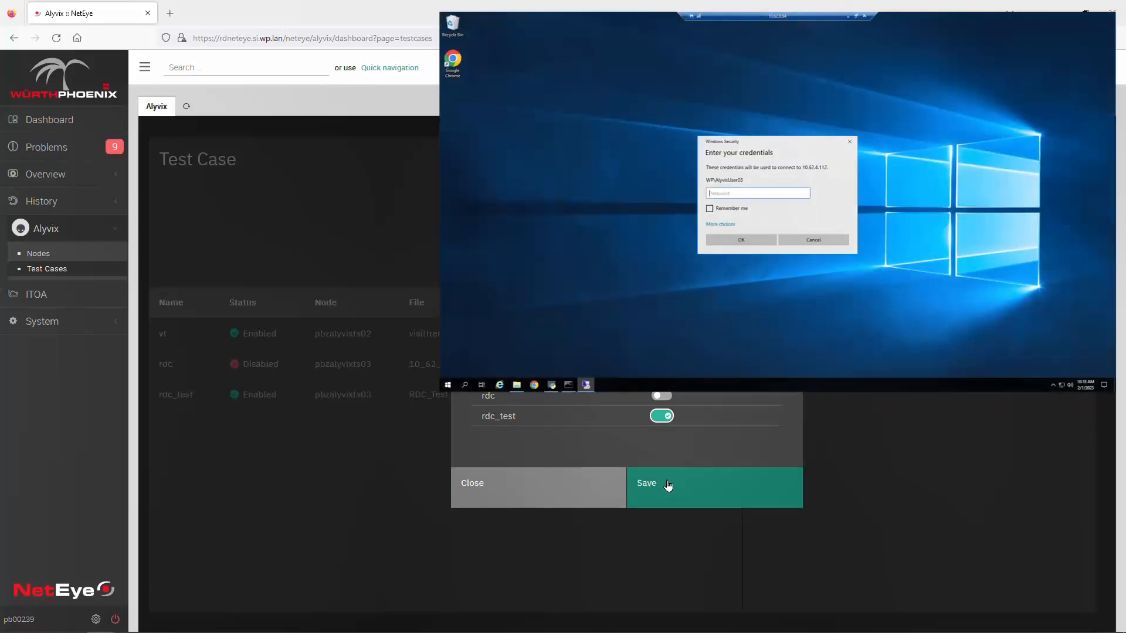
left_click(668, 485)
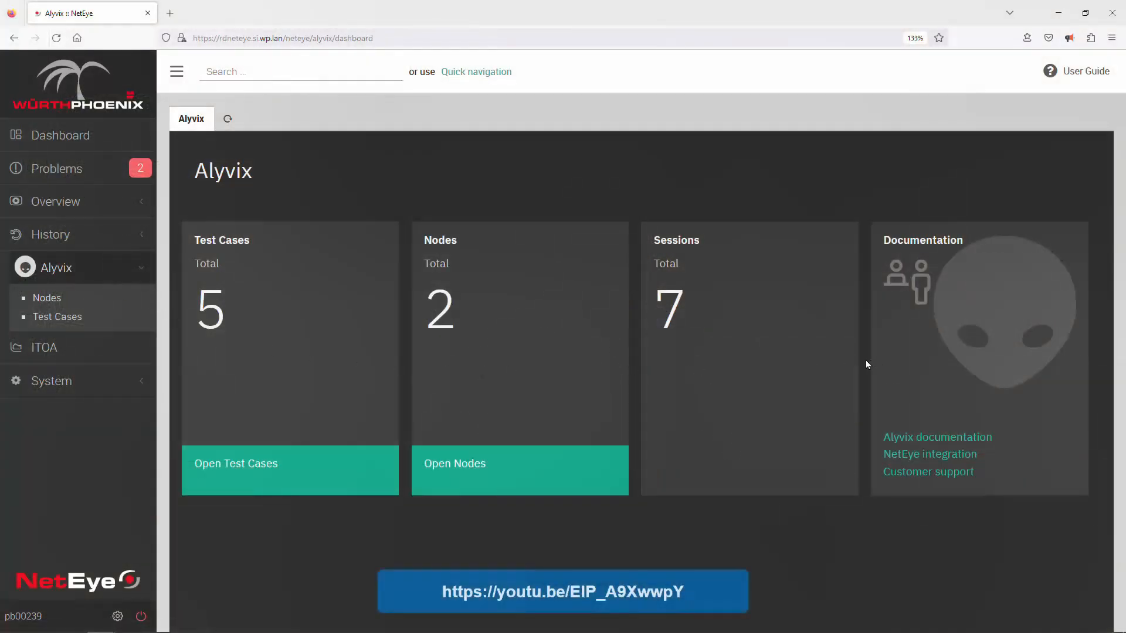
Step: Start a new test case named rdc_test on node pbzalyvixts03
left_click(54, 298)
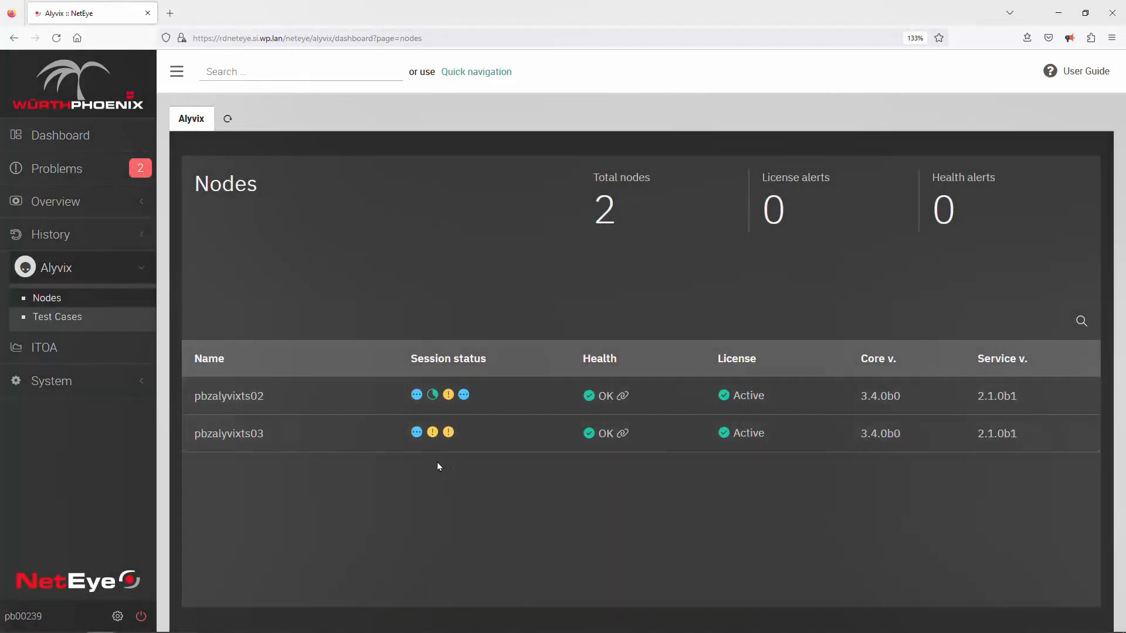
mouse_move(424, 464)
left_click(69, 318)
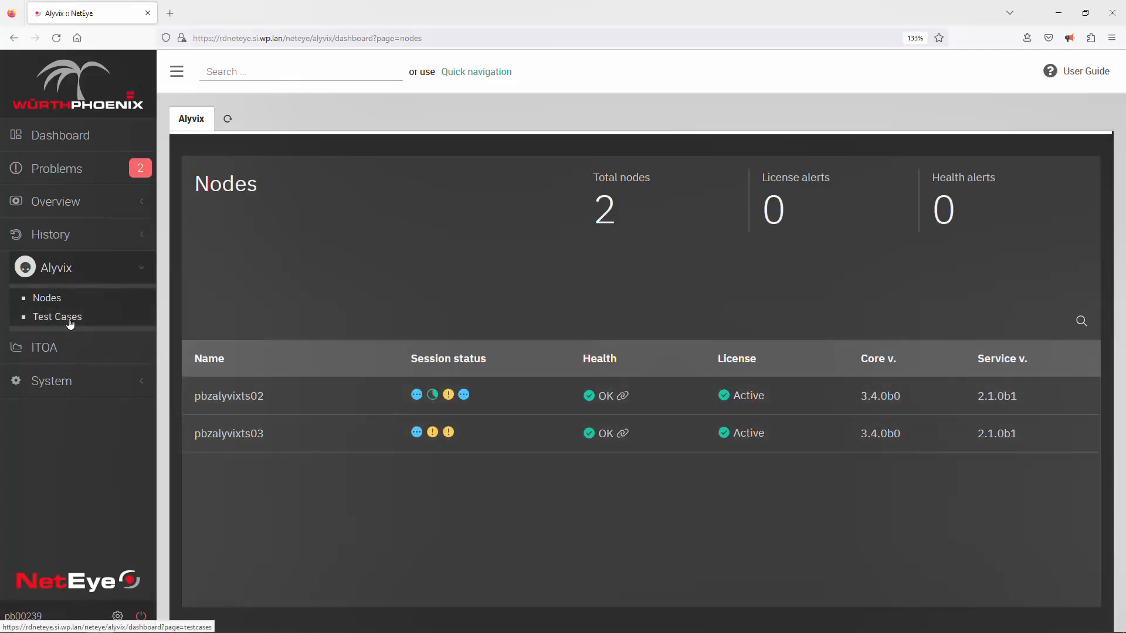
left_click(1056, 317)
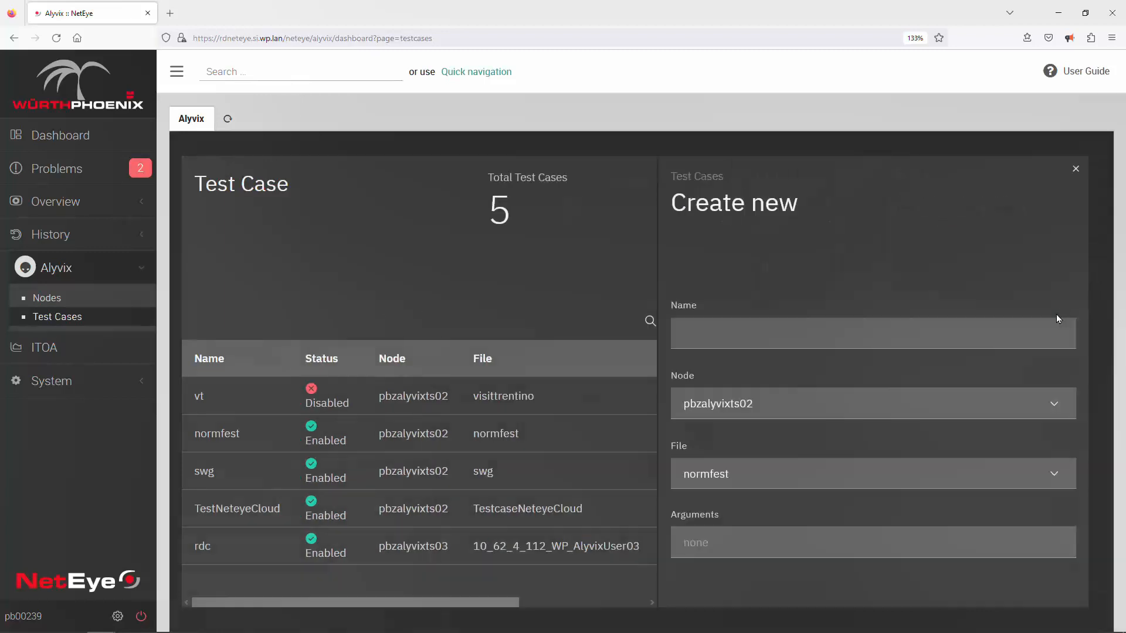
left_click(989, 332)
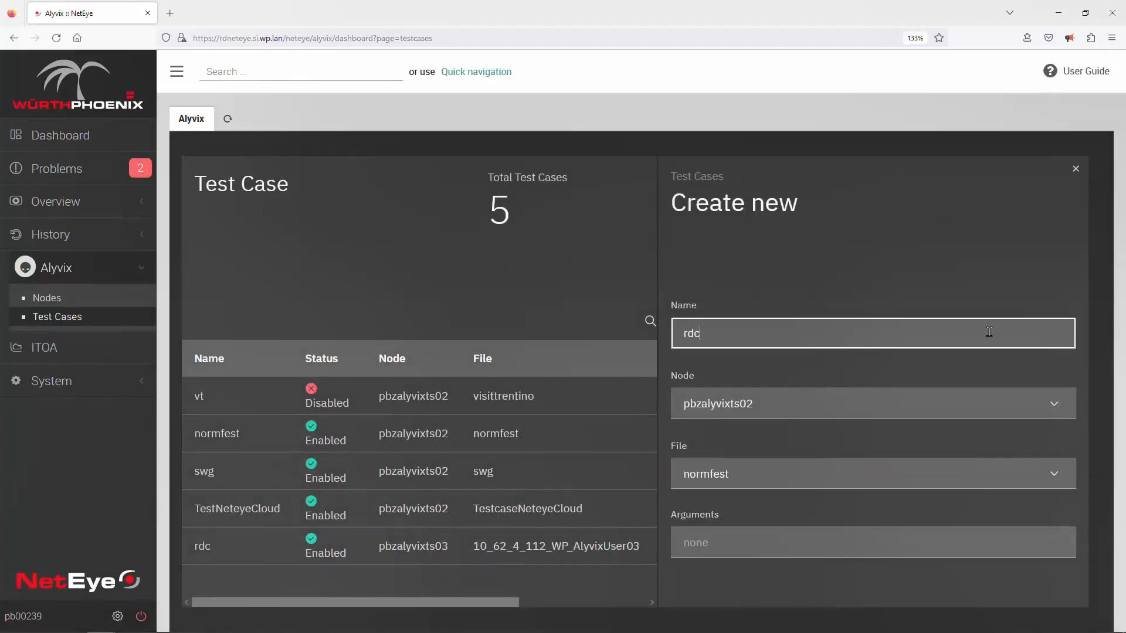
type("rdc_test")
left_click(874, 403)
left_click(871, 473)
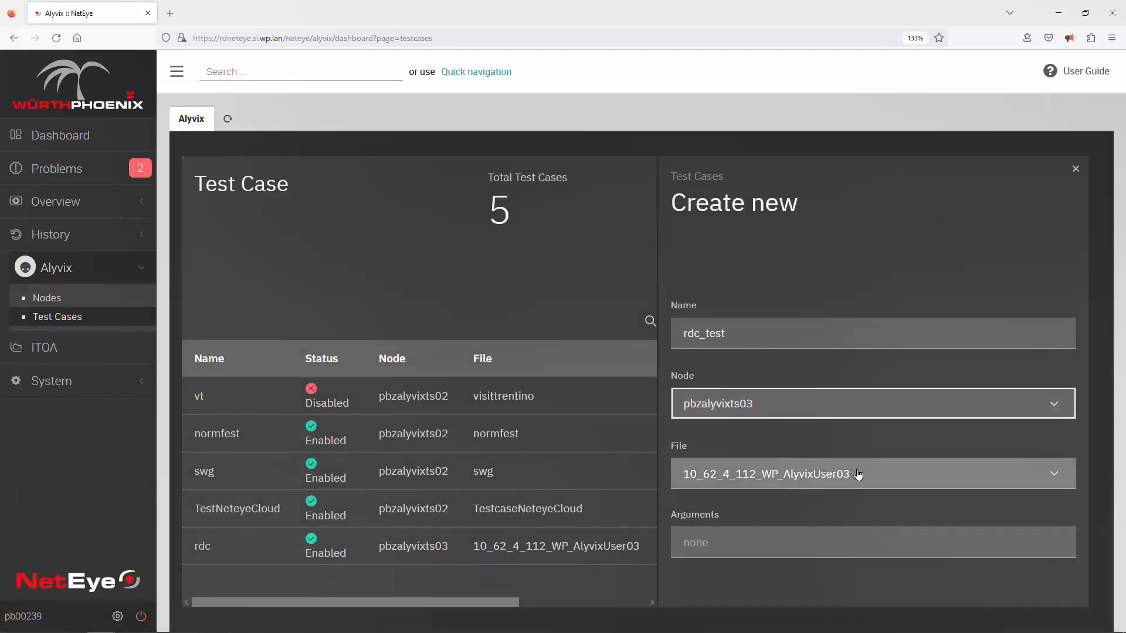
Step: Use file 10_62_4_112_WP_AlyvixUser03, create the test case, and enable it for the first user session
left_click(1051, 475)
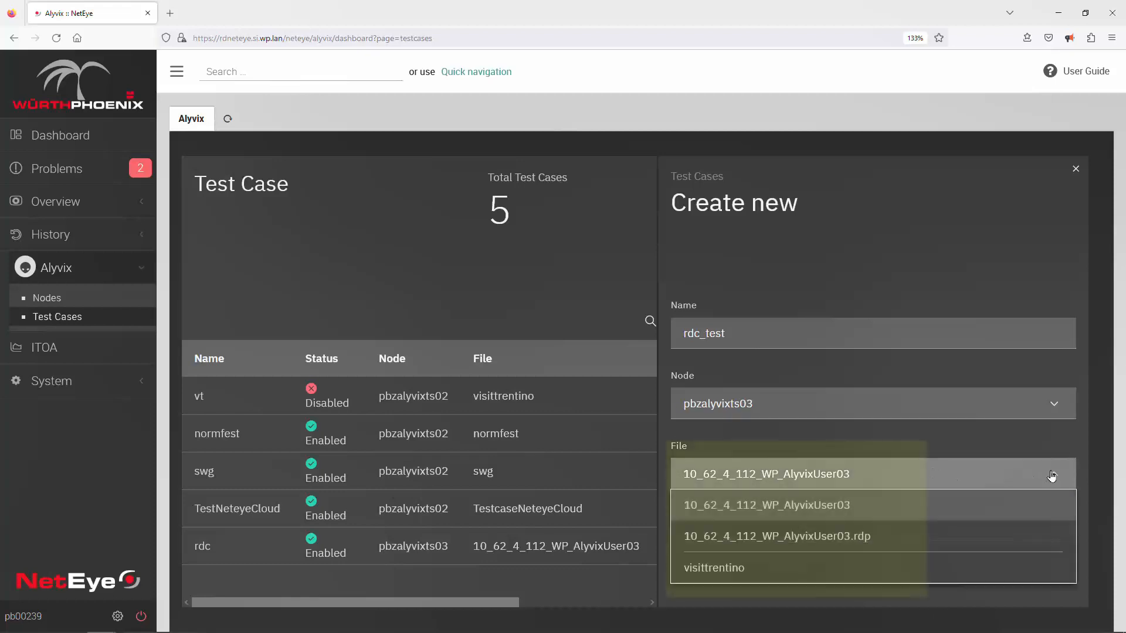
left_click(874, 507)
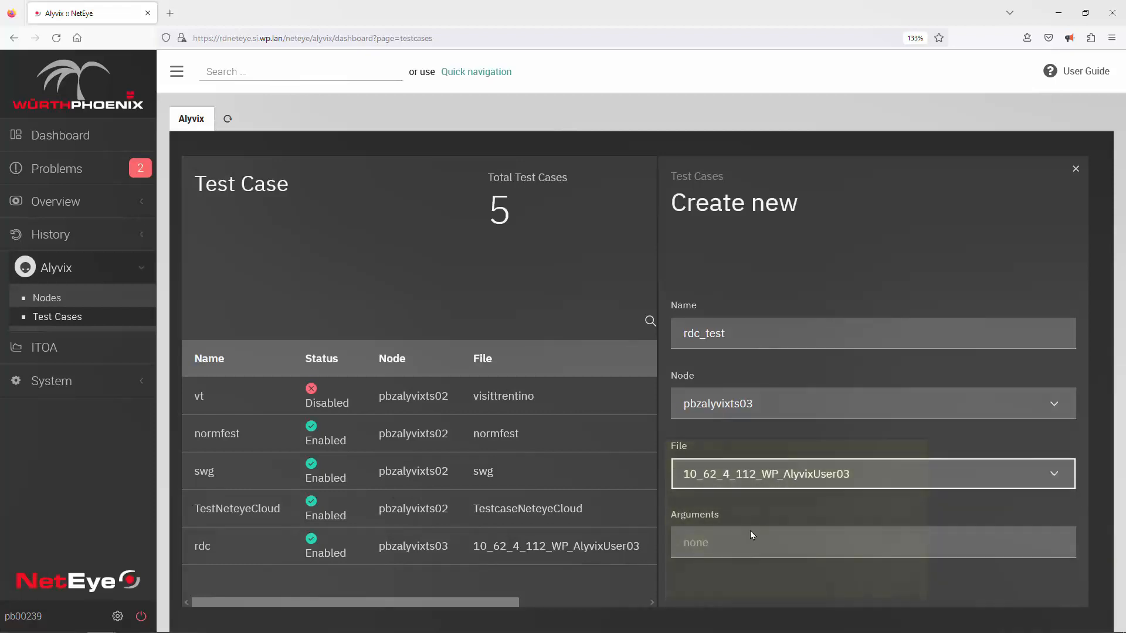
left_click(730, 540)
scroll(761, 499, "down", 2)
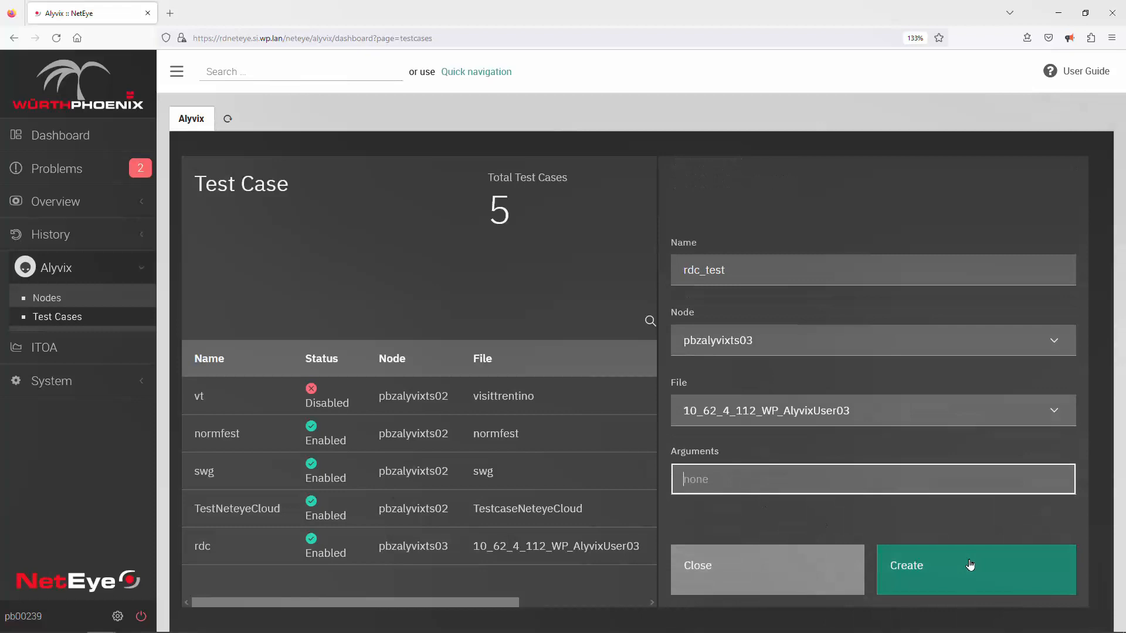
left_click(927, 568)
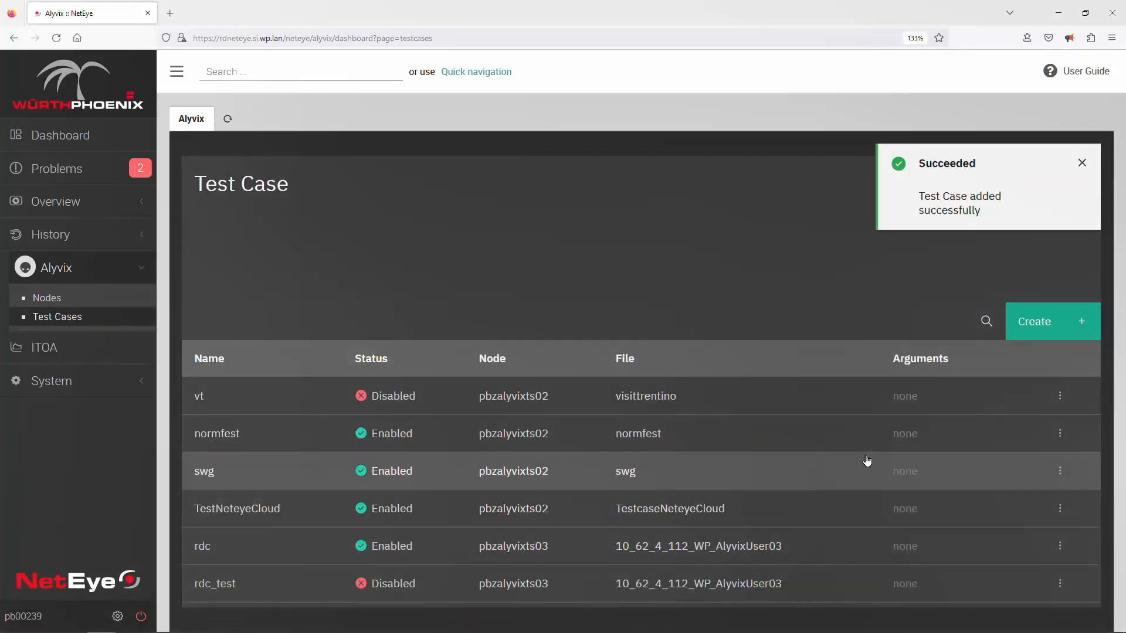
left_click(308, 583)
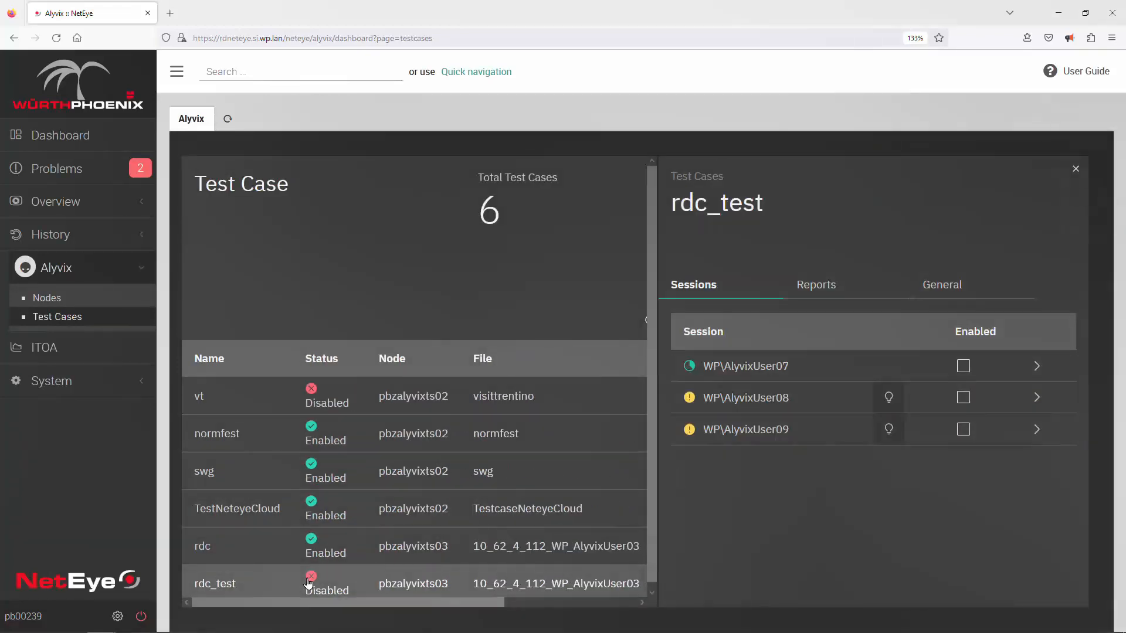
left_click(963, 366)
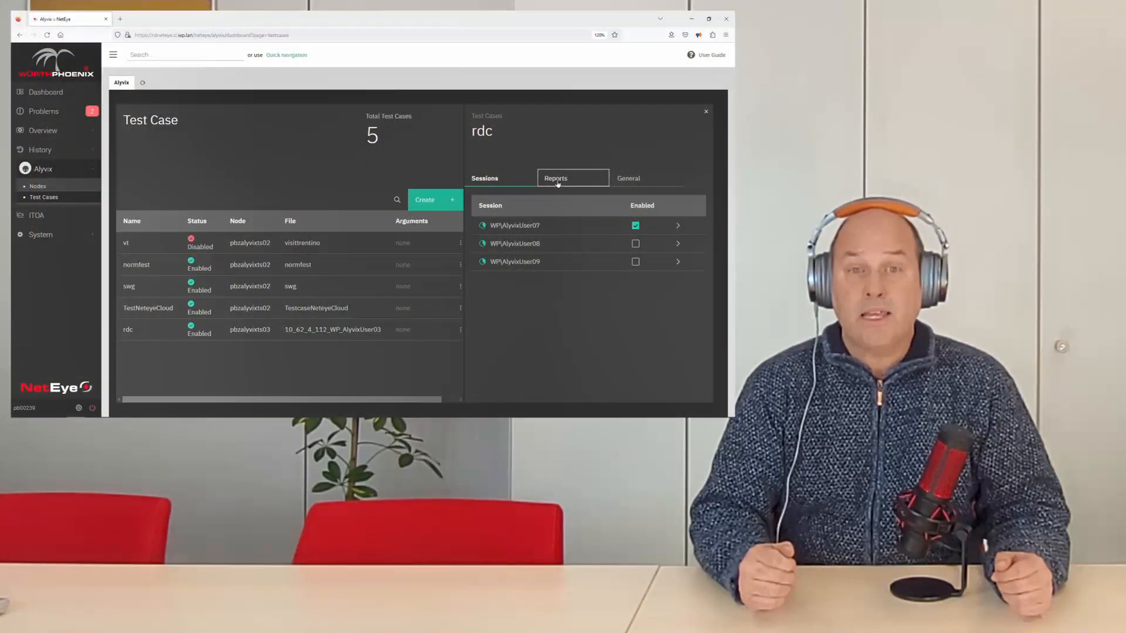
left_click(555, 178)
left_click(552, 236)
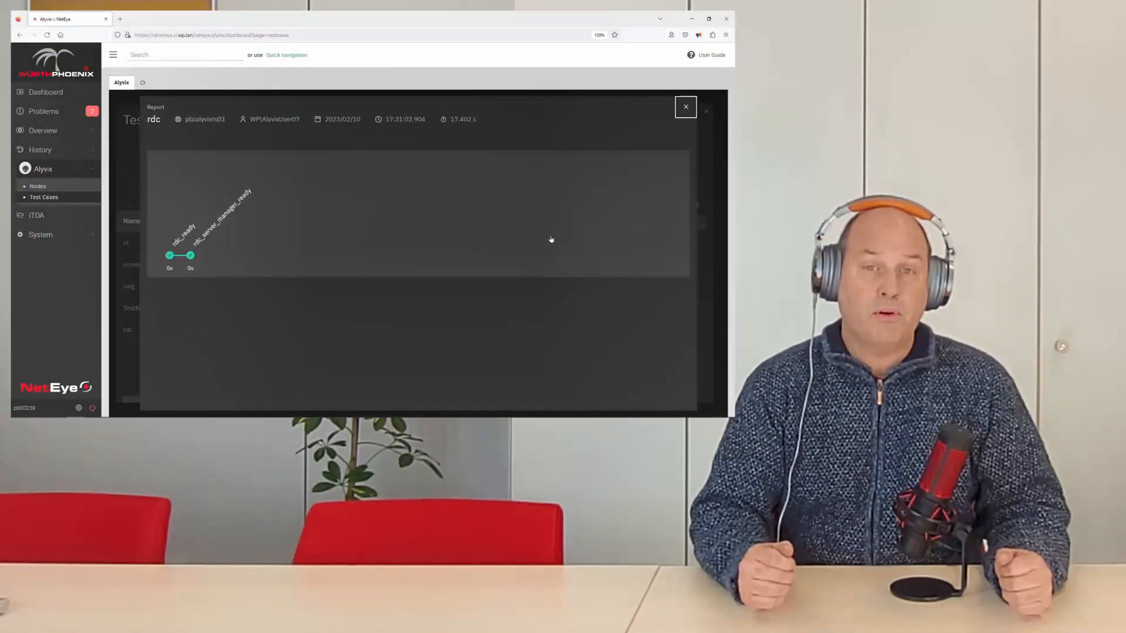
mouse_move(185, 239)
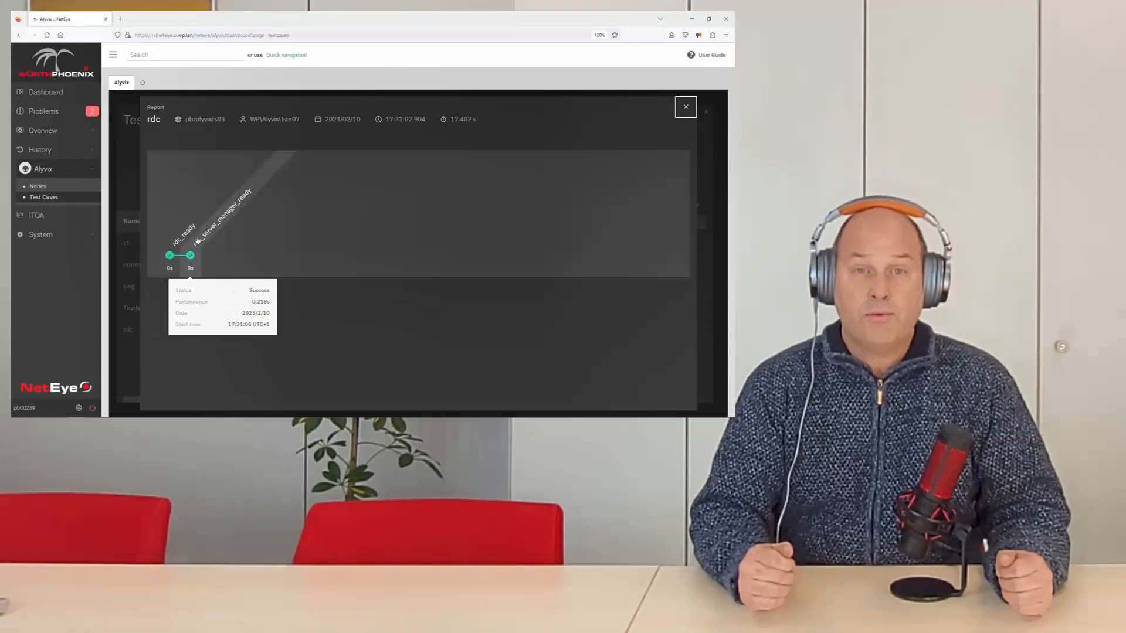
left_click(185, 239)
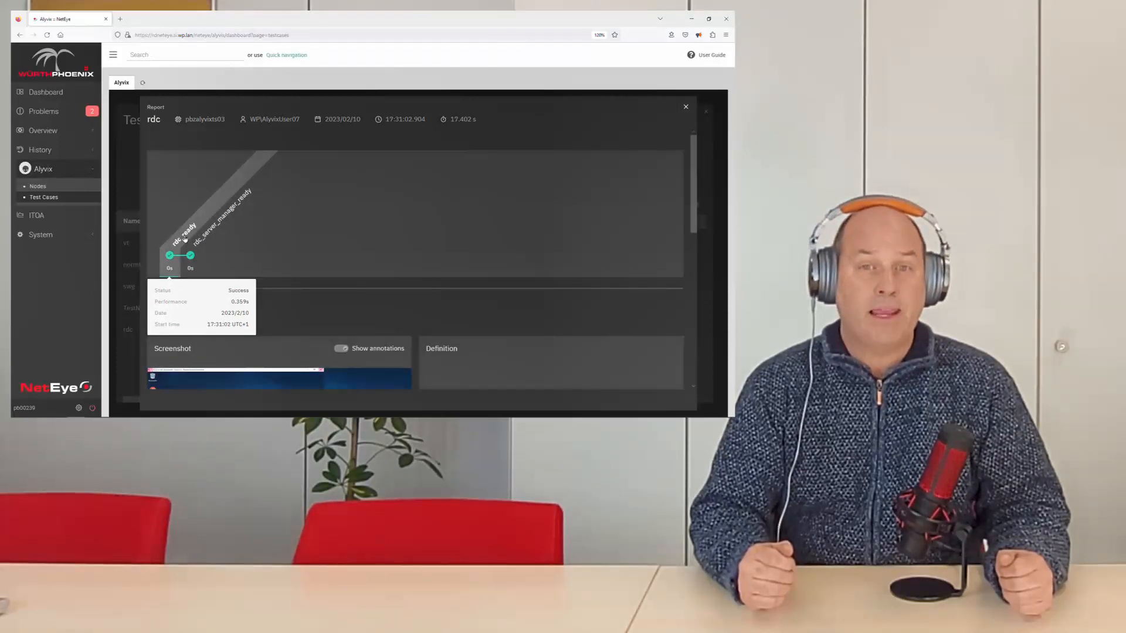
scroll(185, 239, "down", 3)
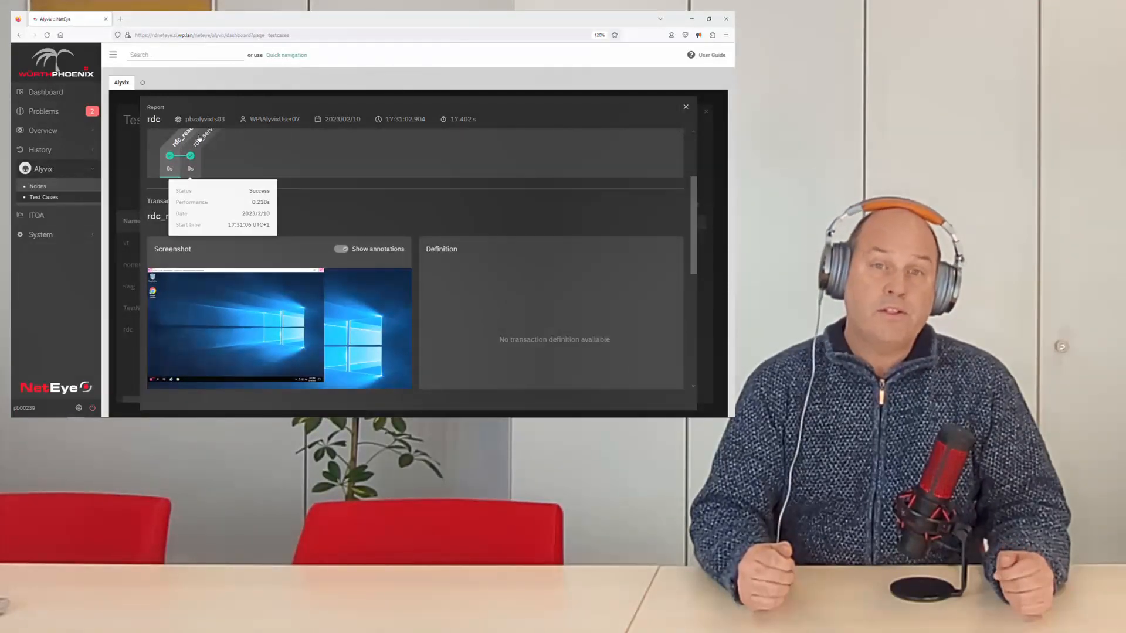
left_click(199, 140)
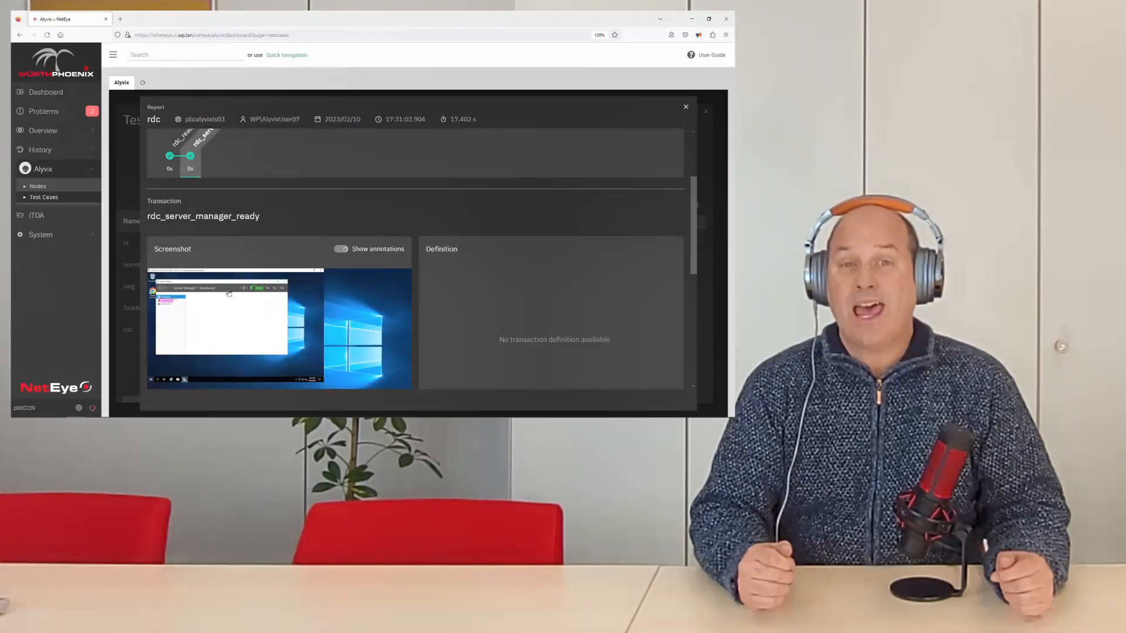
left_click(230, 309)
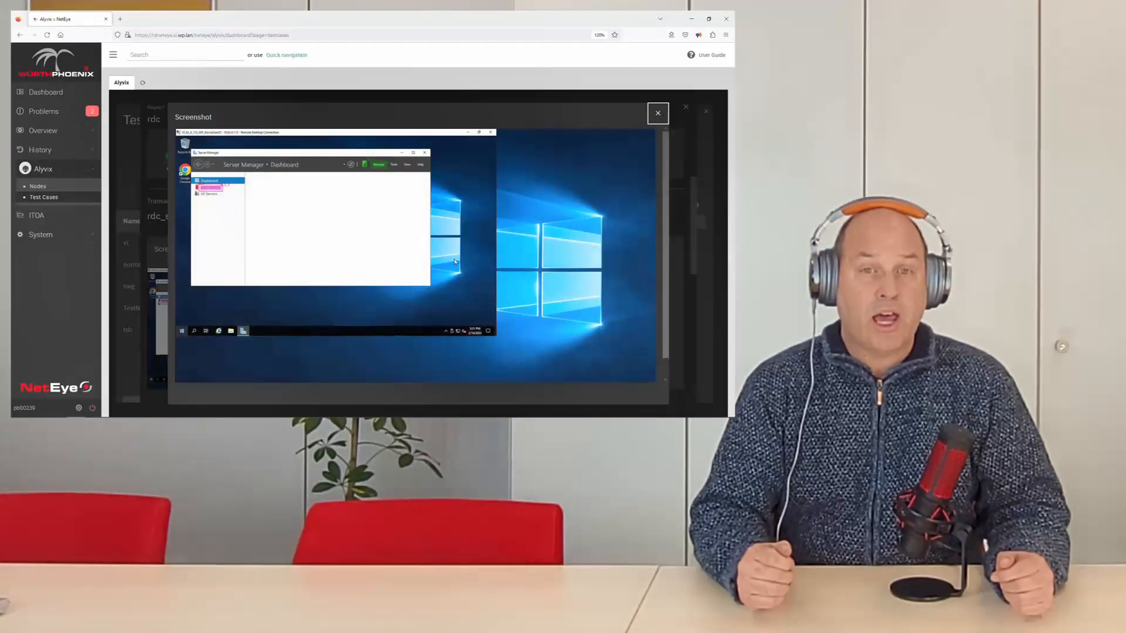
left_click(658, 114)
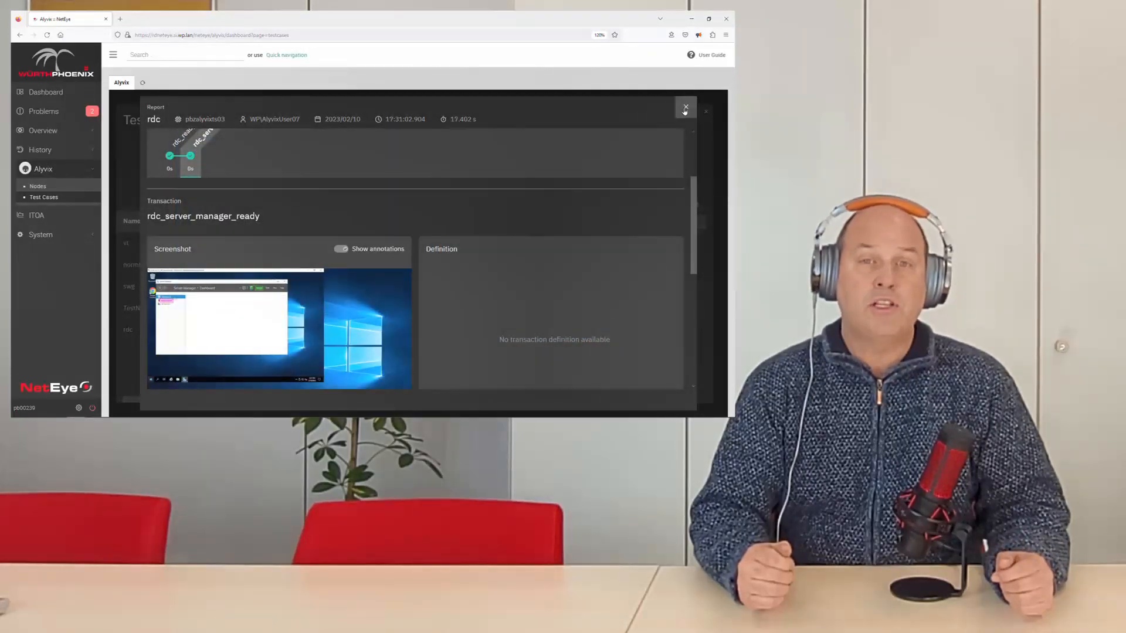
left_click(685, 106)
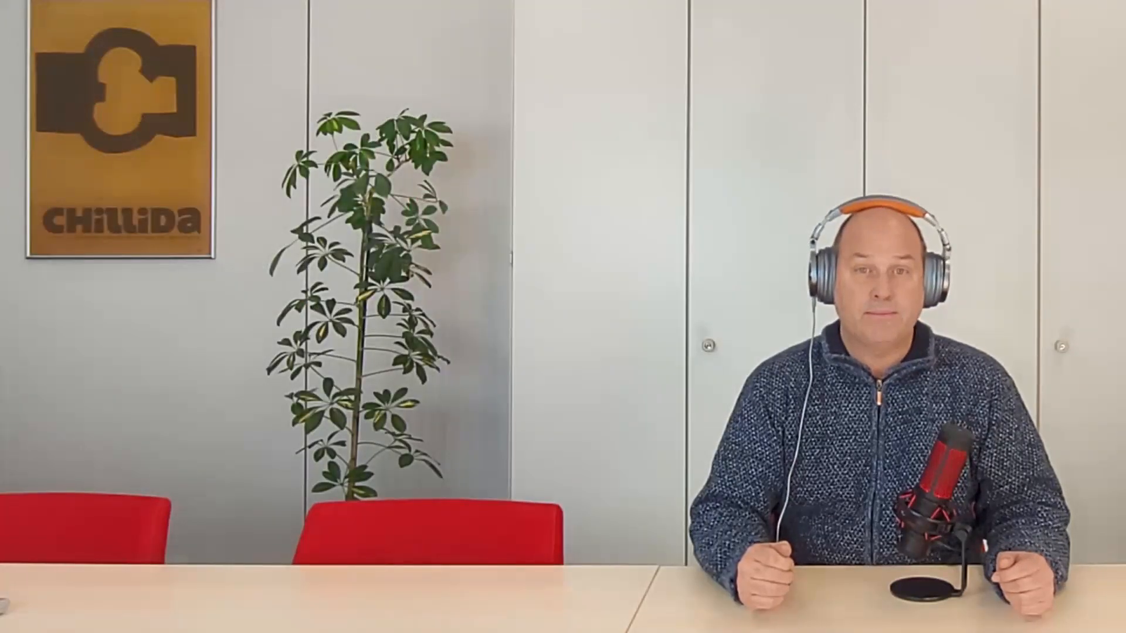